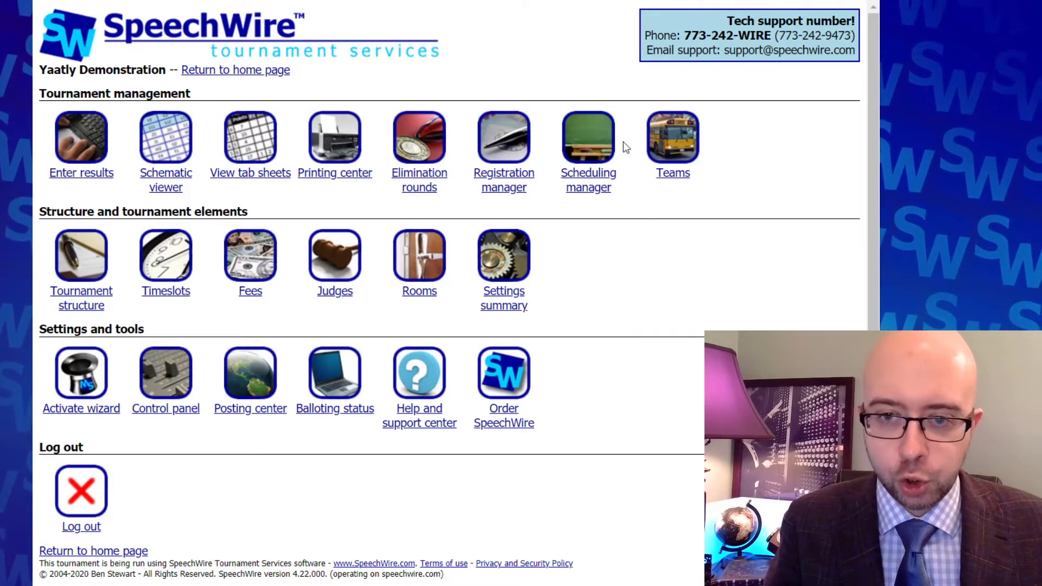
Step: Review the teams' registration spreadsheet with its current tournament entries per event, and return to the tournament home page
left_click(675, 139)
left_click(324, 292)
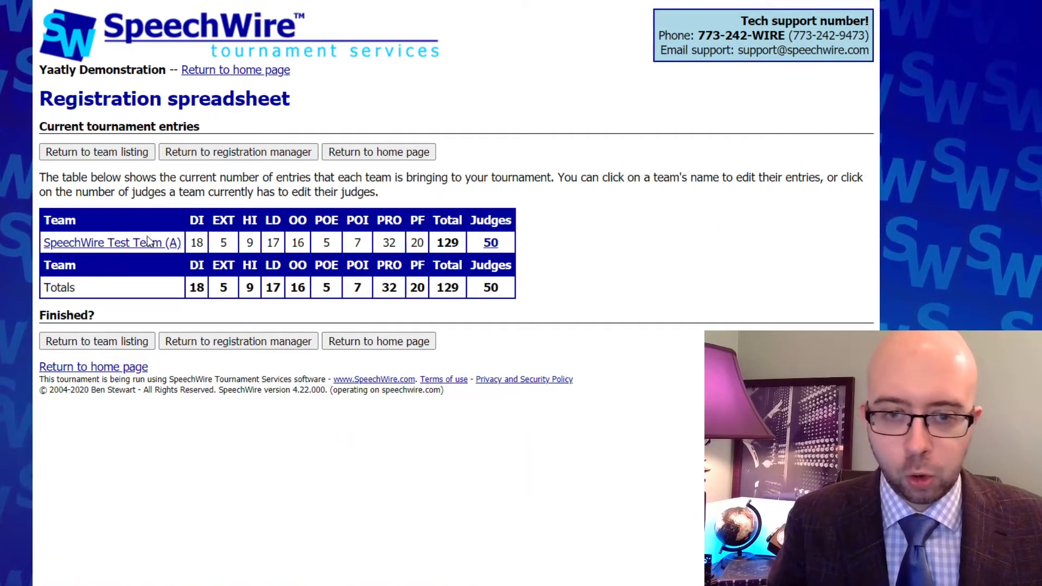
left_click(382, 153)
Step: Save the preliminary round section structure for the speech groupings and return to the scheduling manager
left_click(586, 144)
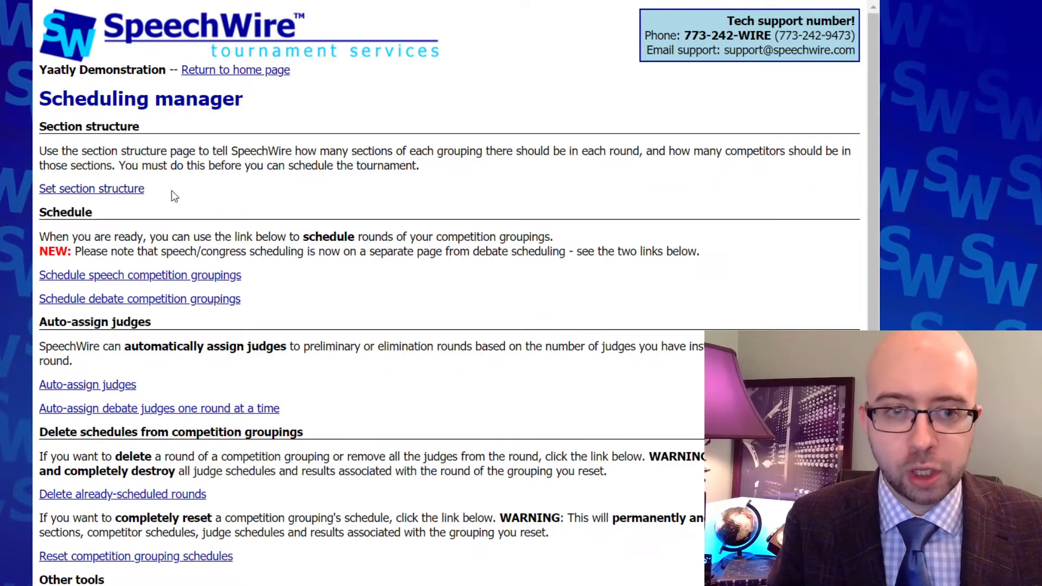
left_click(114, 190)
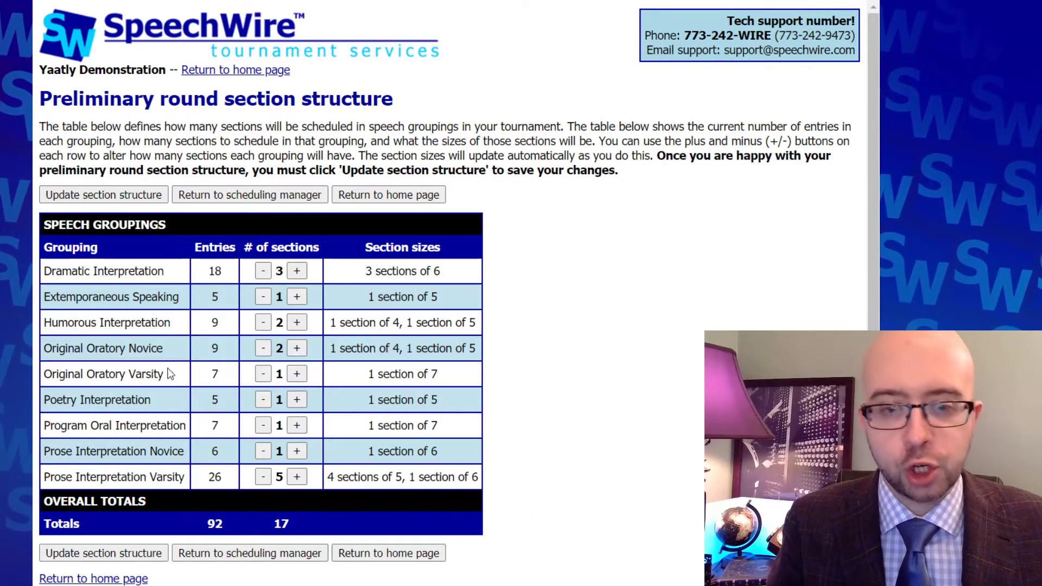
left_click(118, 197)
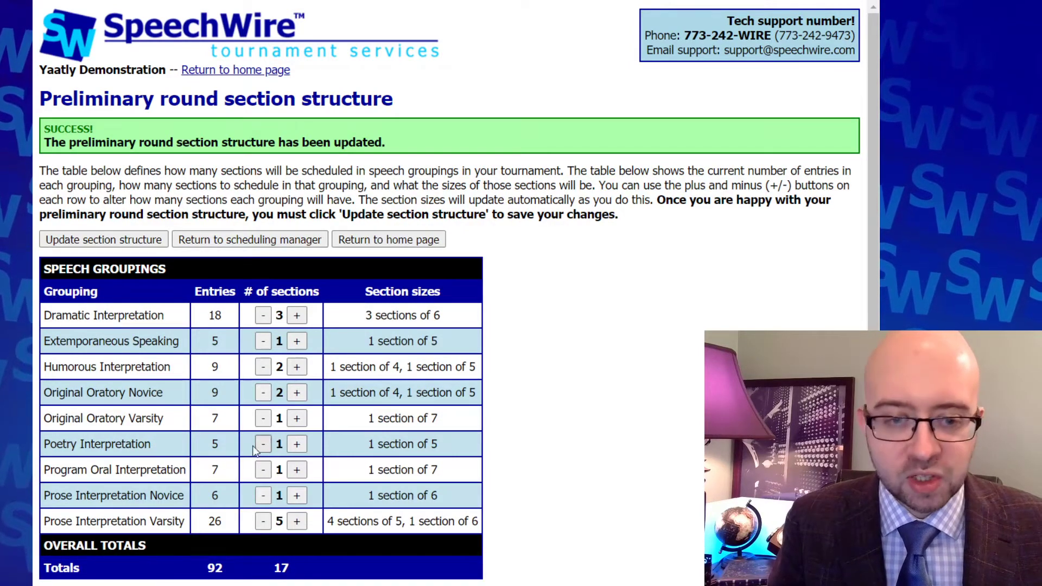
left_click(272, 239)
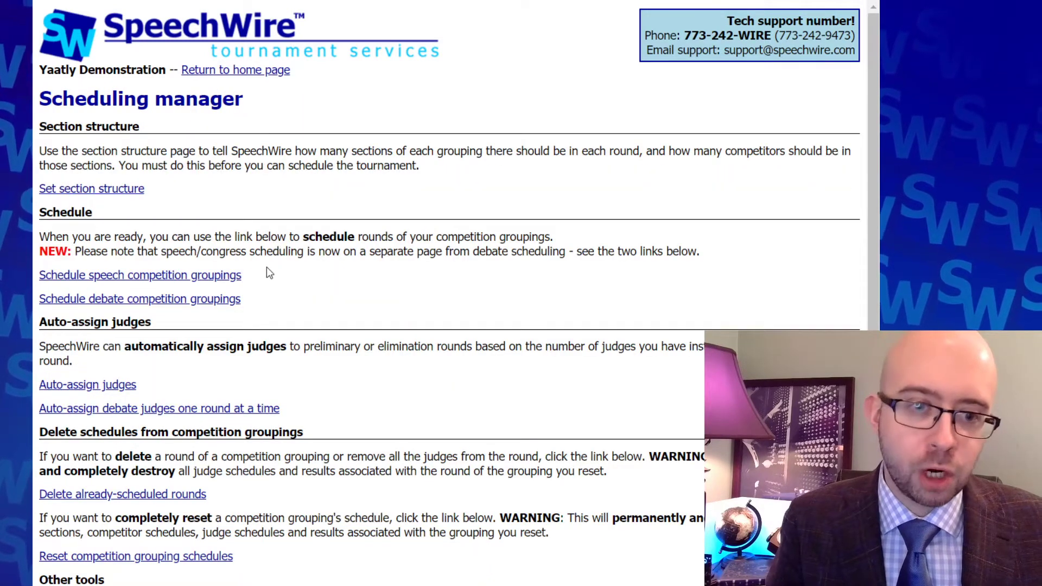
Step: Schedule Rounds 1, 2 and 3 for all speech competition groupings and return to the scheduling manager
left_click(205, 277)
scroll(467, 293, "down", 1)
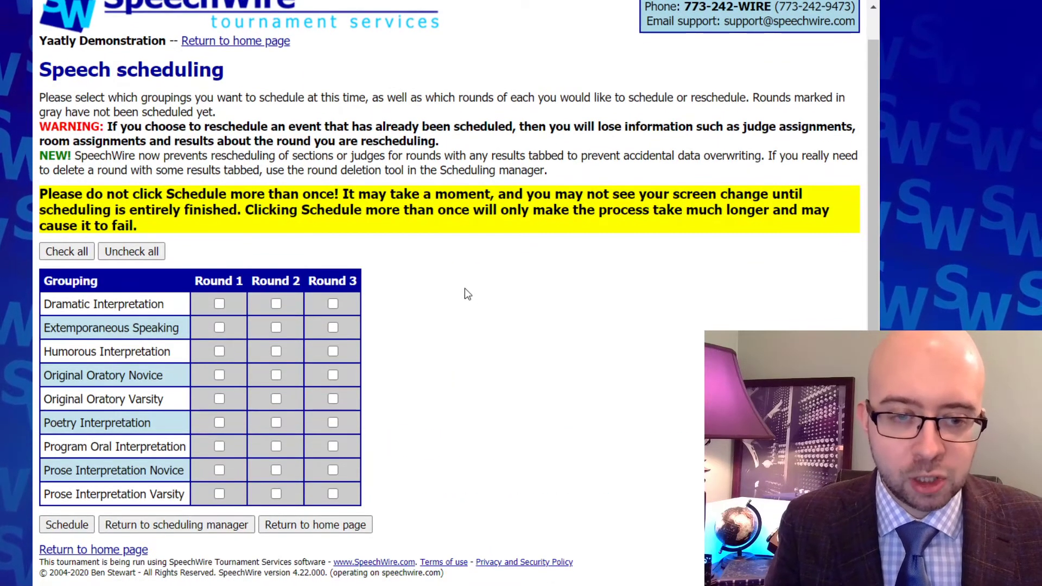
left_click(66, 249)
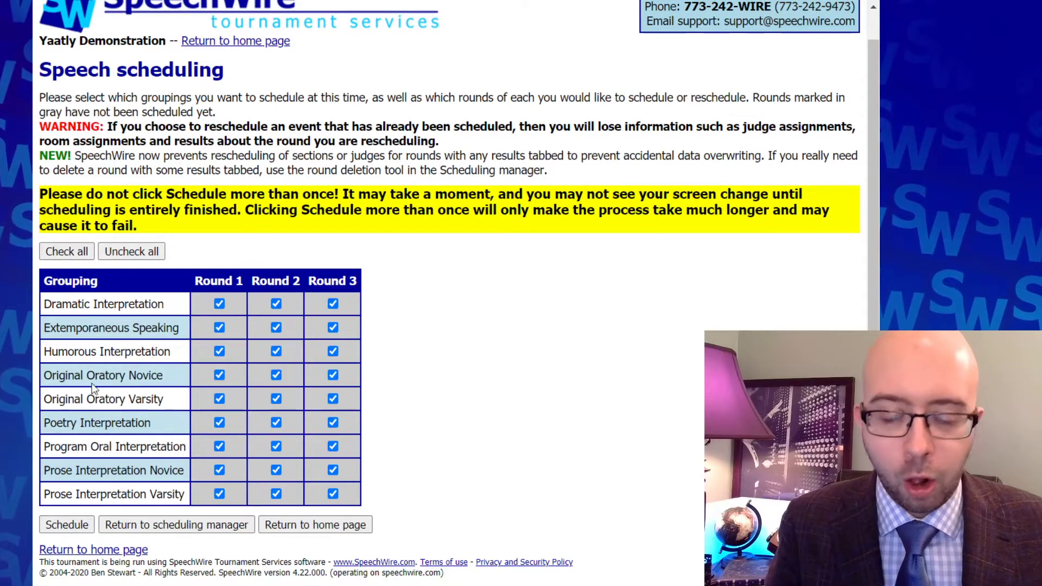
left_click(71, 525)
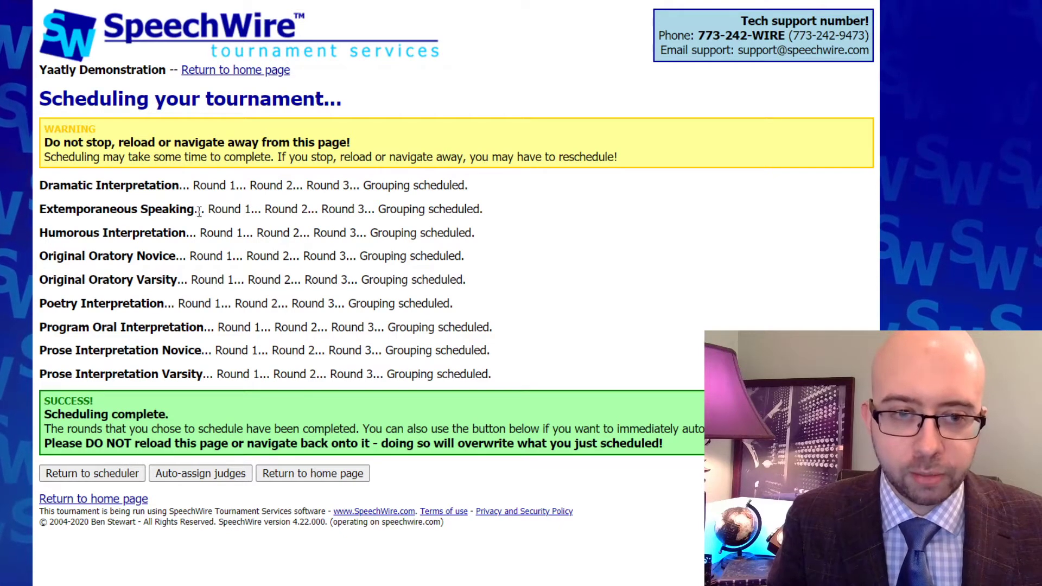
left_click(125, 473)
left_click(145, 554)
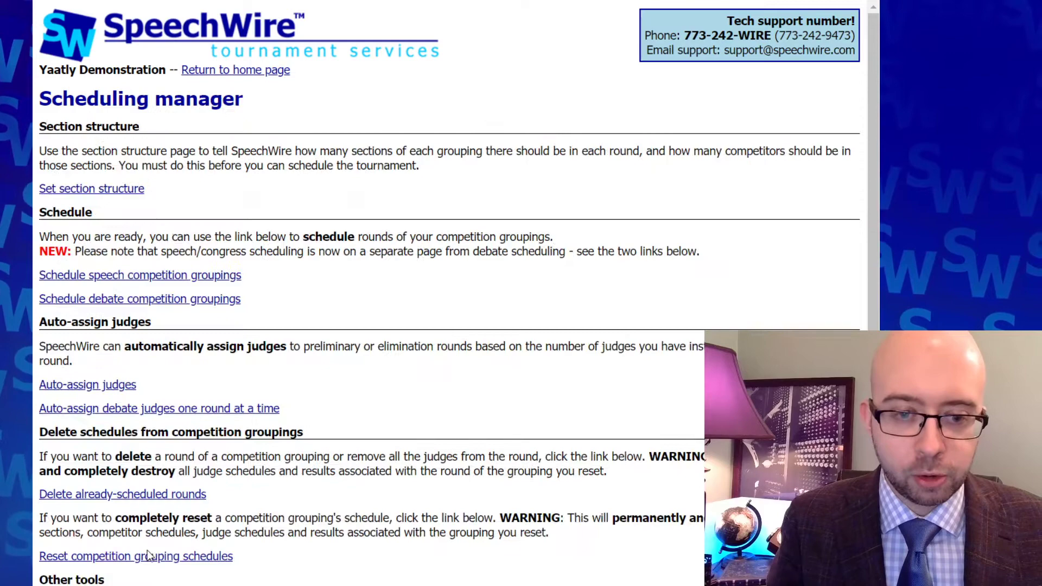
Step: Schedule Rounds 1 and 2 of Lincoln Douglas Debate Novice
left_click(177, 300)
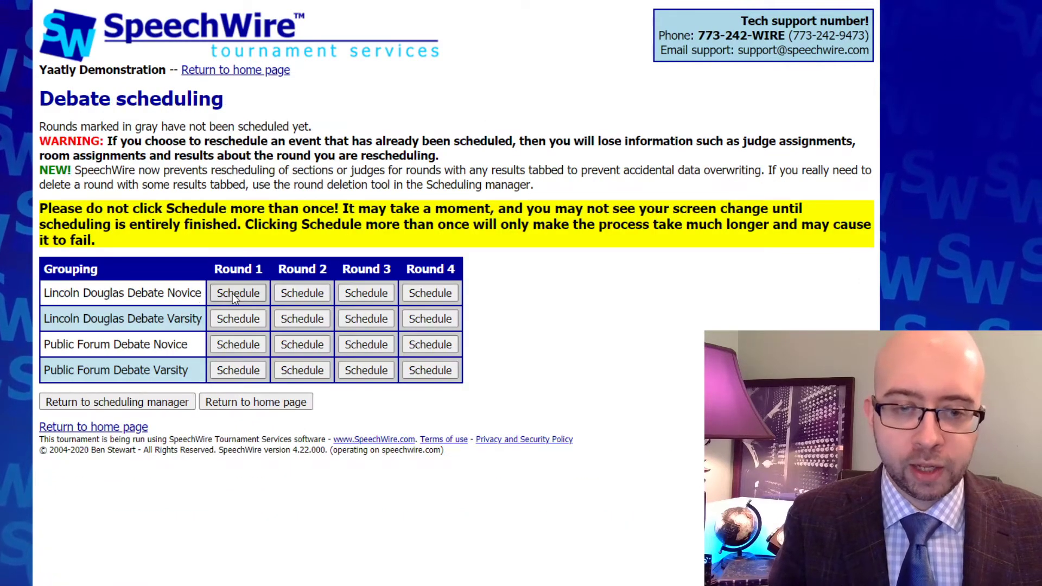
left_click(232, 293)
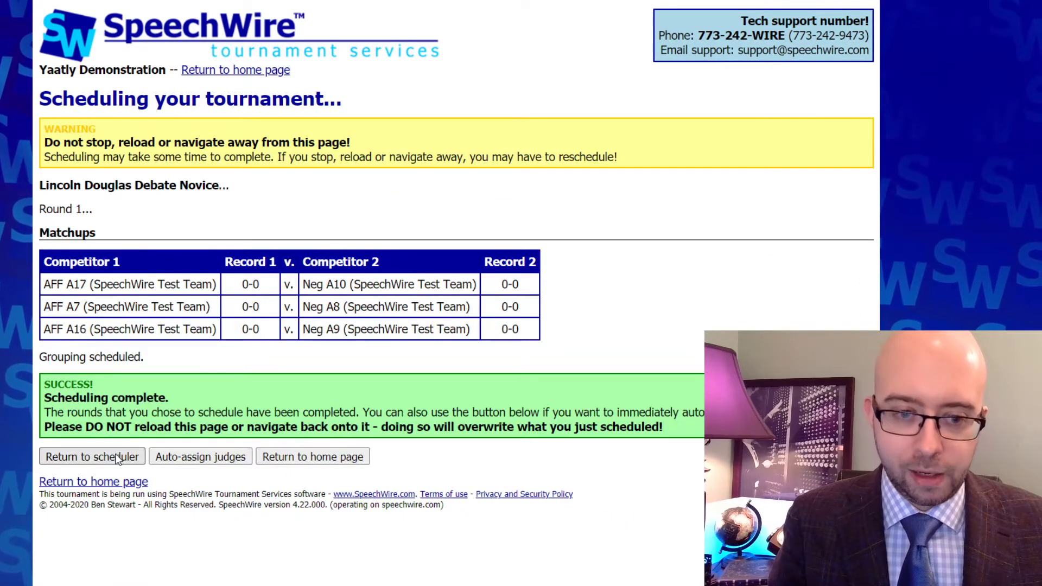
left_click(117, 458)
left_click(299, 291)
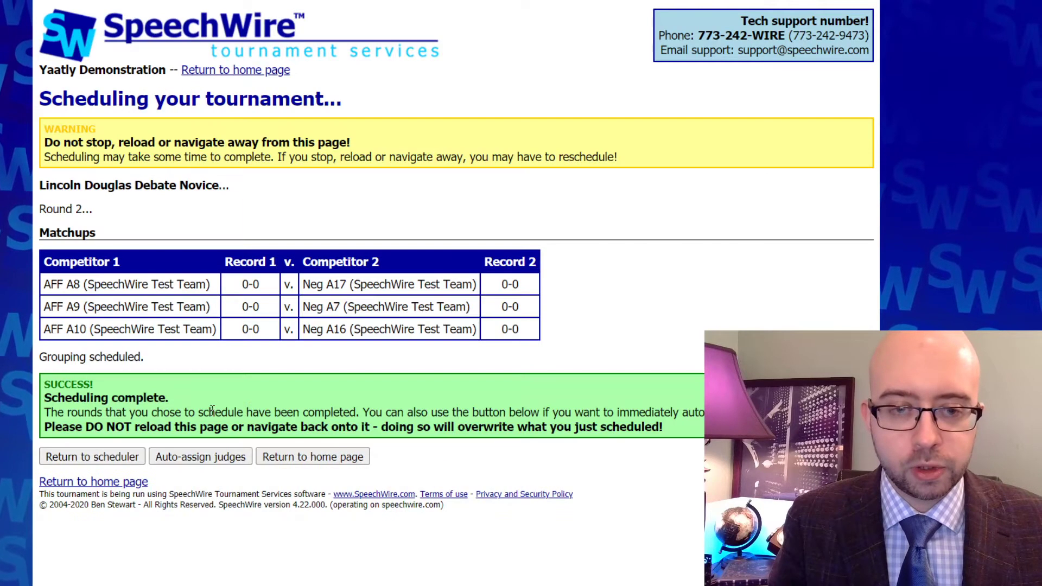
left_click(93, 458)
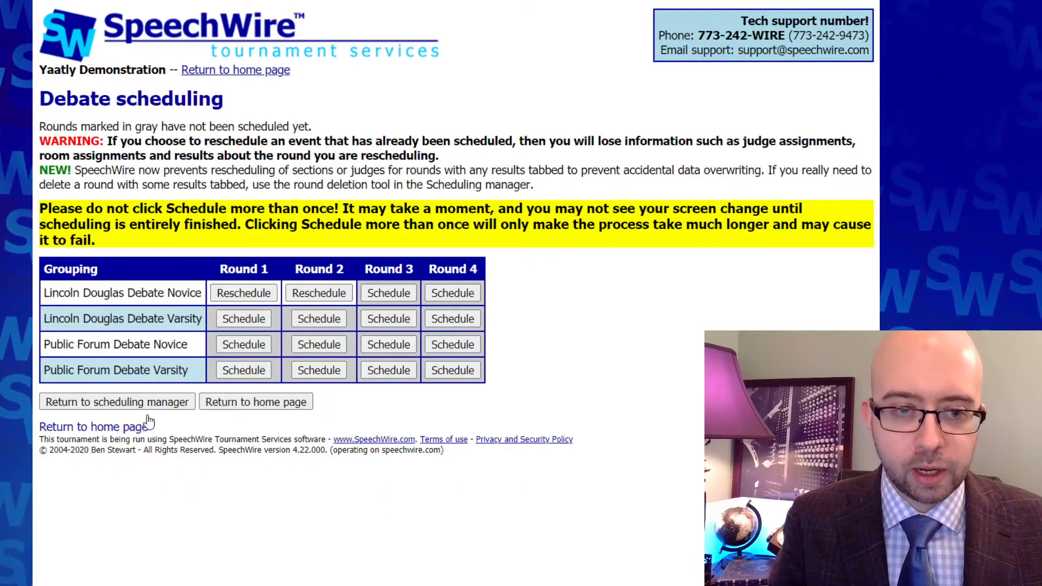
Step: Schedule Rounds 1 and 2 of Lincoln Douglas Debate Varsity
left_click(236, 320)
left_click(109, 521)
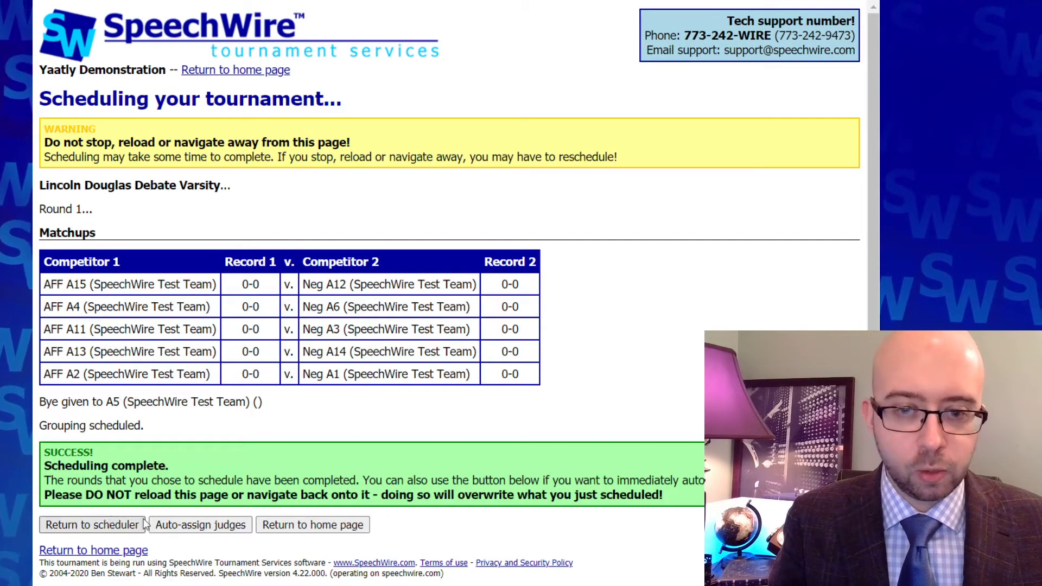
left_click(326, 319)
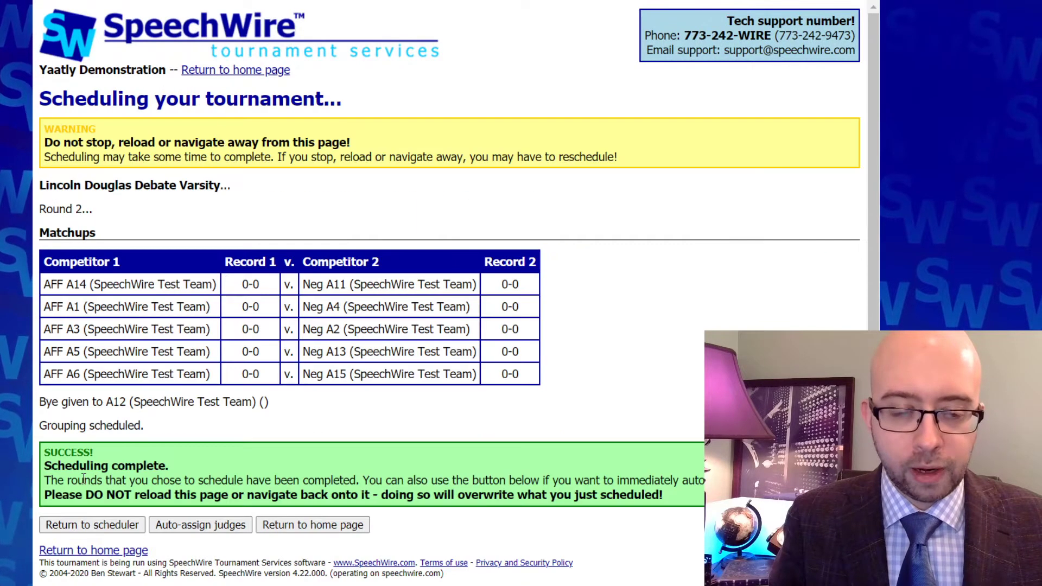
left_click(81, 522)
Step: Schedule Rounds 1 and 2 of Public Forum Debate Novice
left_click(236, 348)
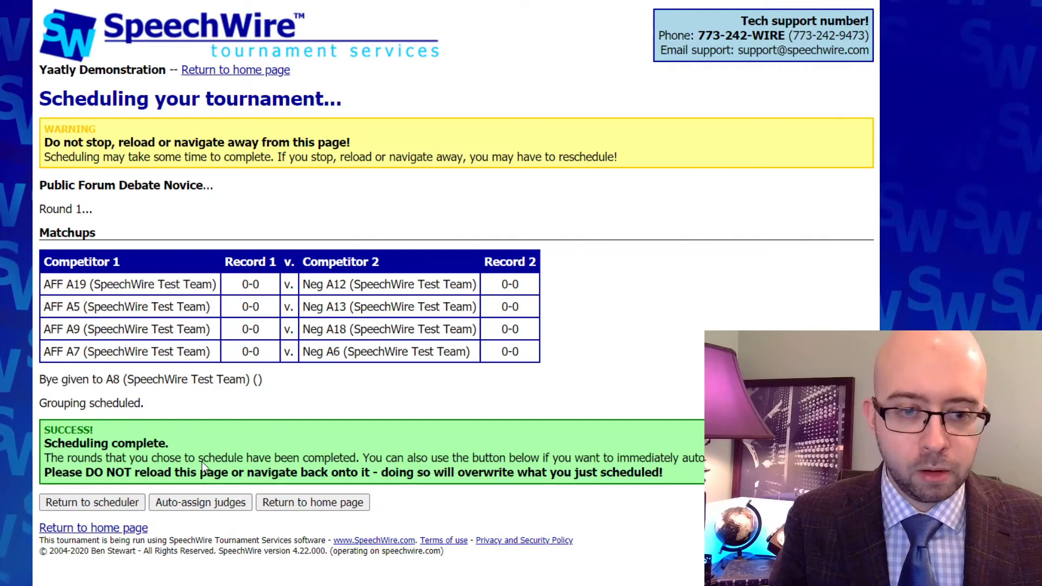
left_click(92, 502)
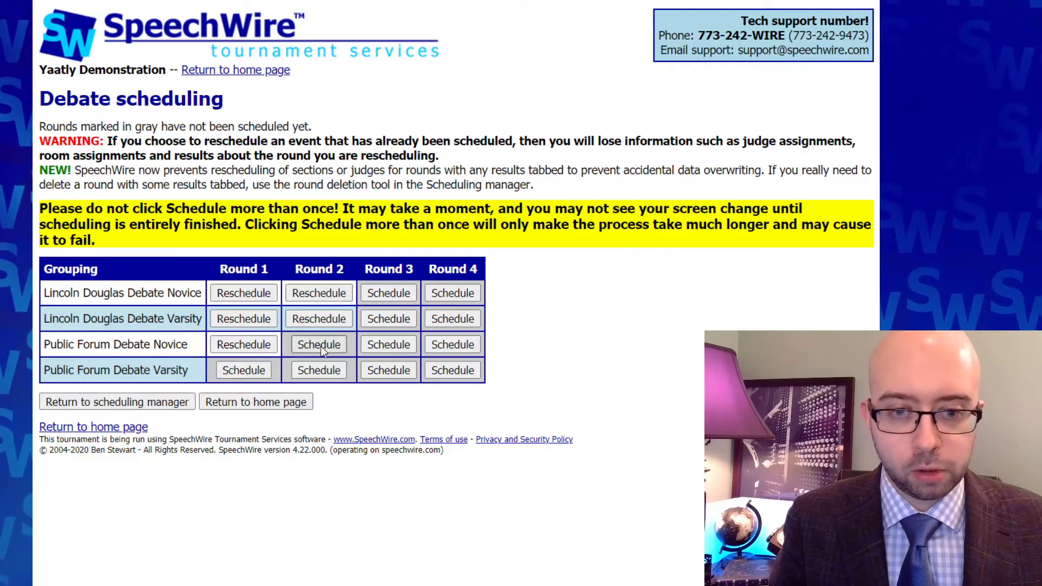
left_click(320, 344)
left_click(78, 506)
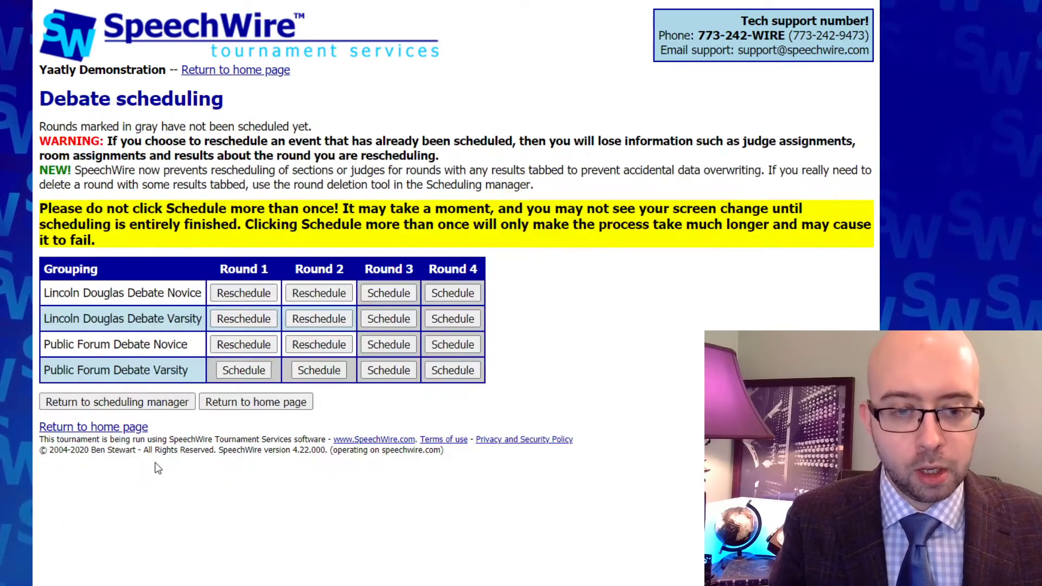
Step: Schedule Rounds 1 and 2 of Public Forum Debate Varsity
left_click(236, 370)
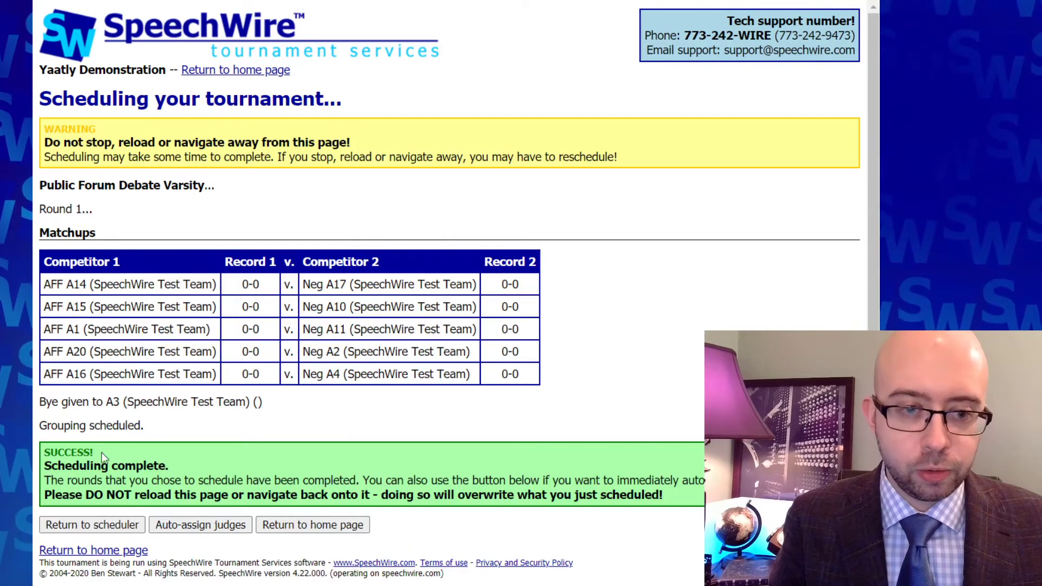
left_click(81, 524)
left_click(320, 371)
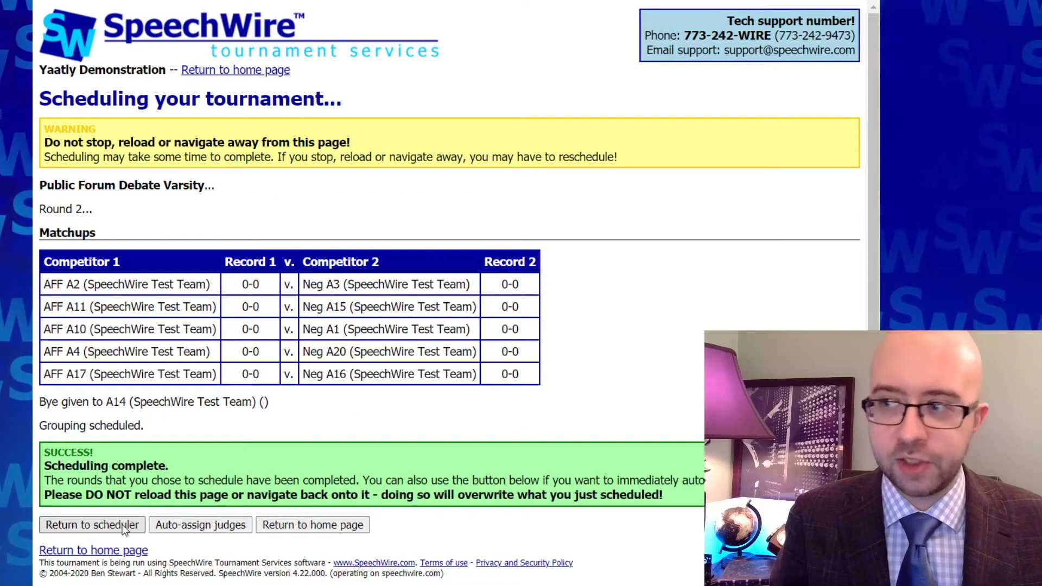
left_click(120, 526)
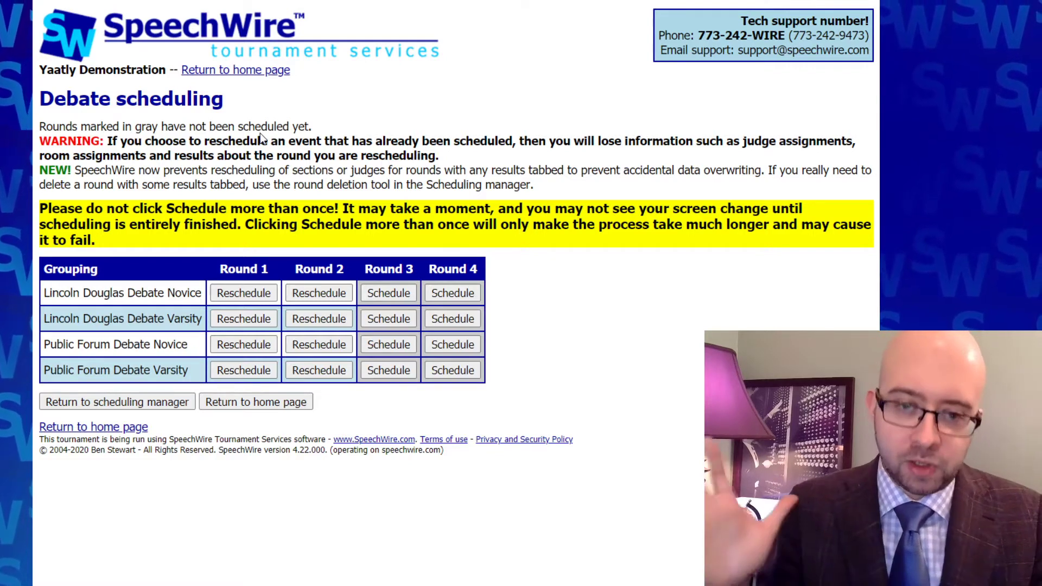
Step: Export Round 1 of all four Lincoln Douglas and Public Forum debate groupings for Yaatly as an XLSX file and download it
left_click(266, 74)
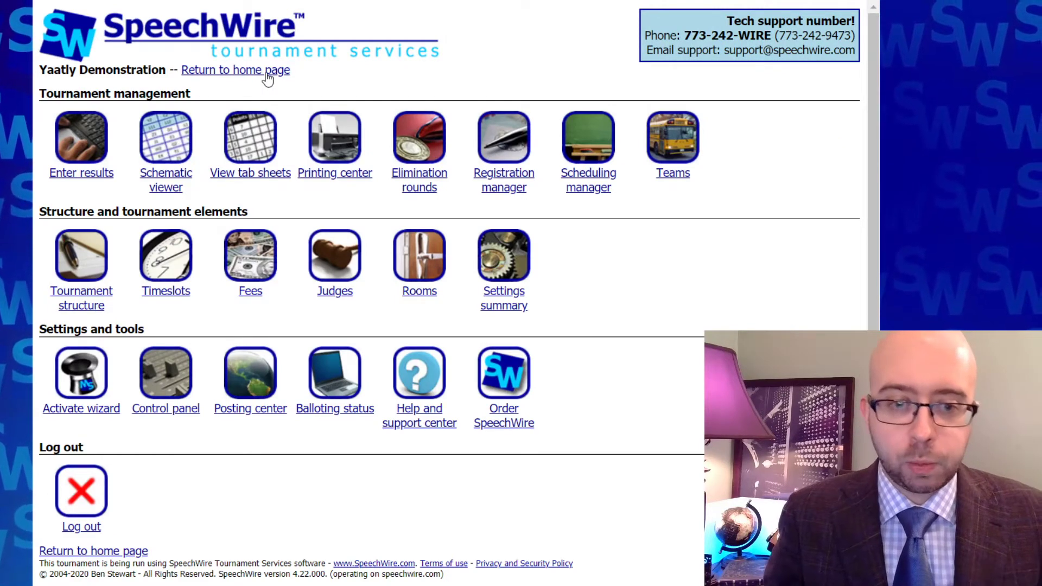
left_click(247, 386)
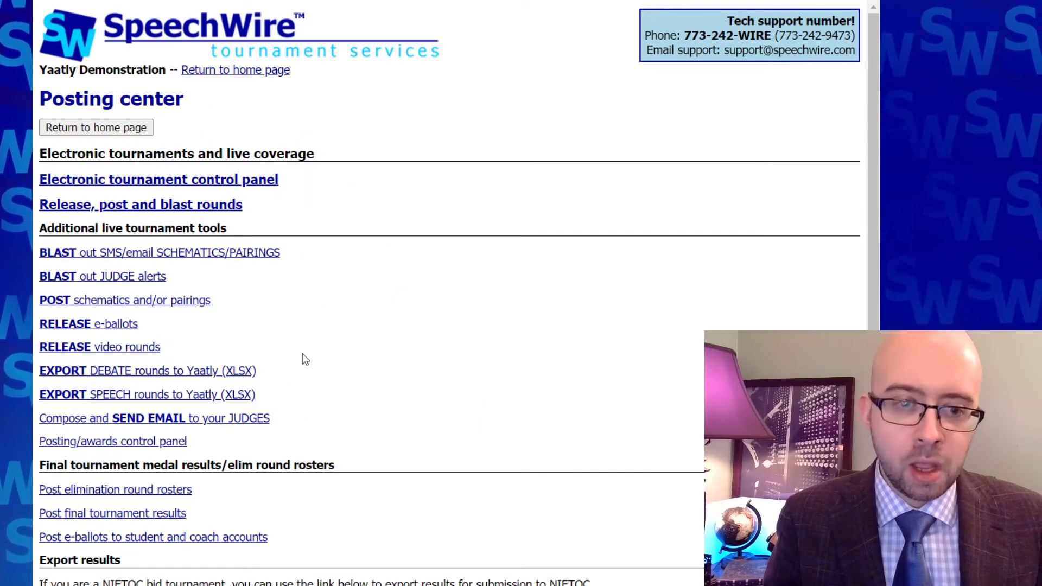
left_click(199, 374)
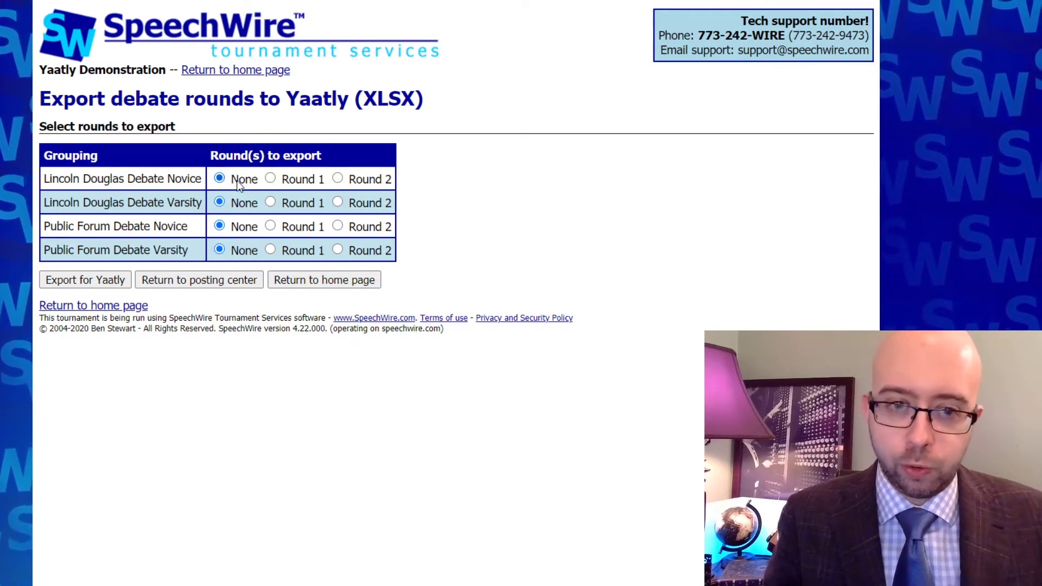
left_click(294, 204)
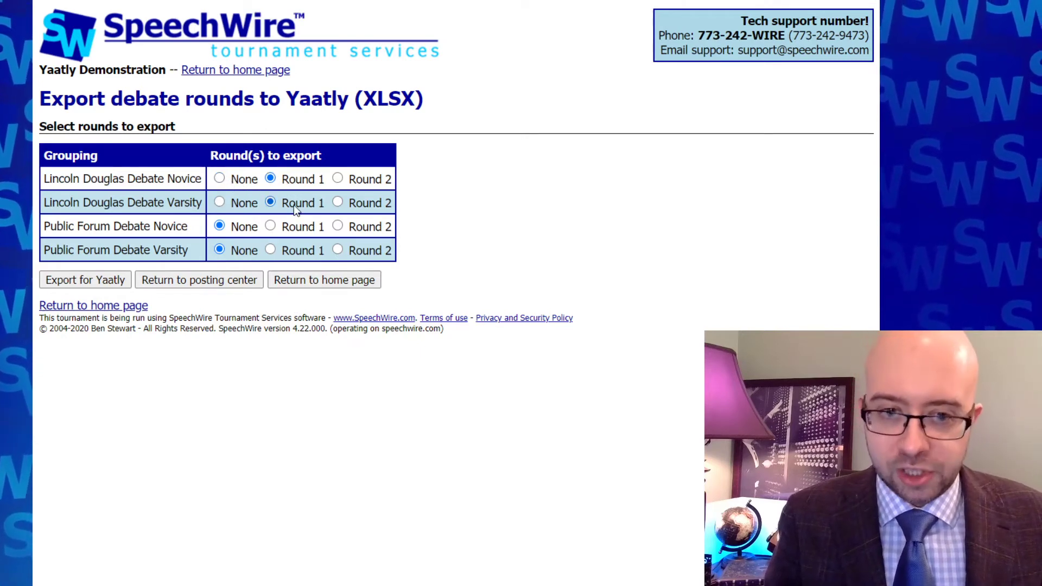
left_click(294, 233)
left_click(295, 252)
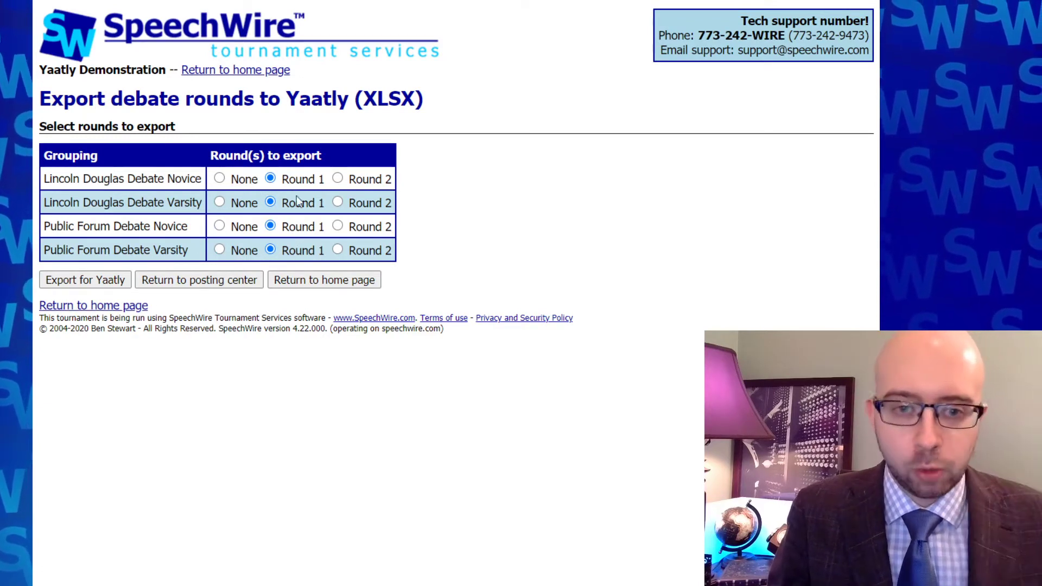
left_click(87, 280)
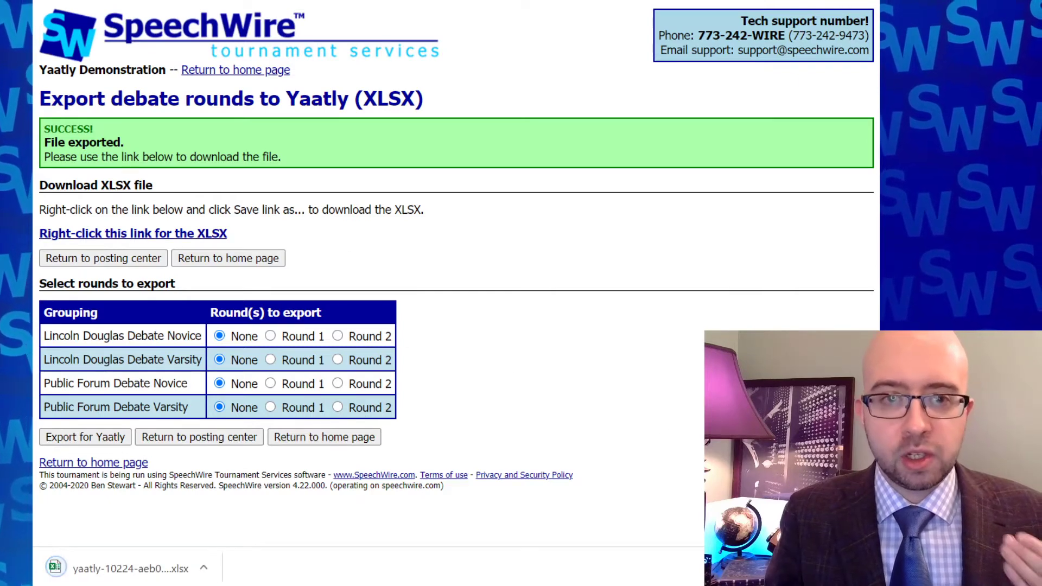
Step: Switch to Yaatly, log in and enter the SpeechWire Demo event's lobby, skipping the systems check
left_click(236, 69)
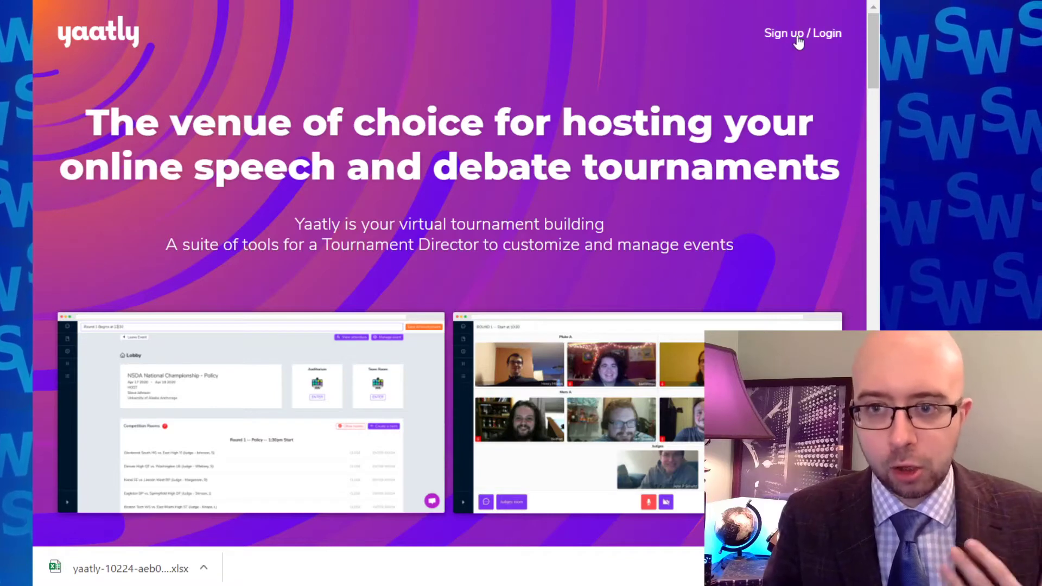
left_click(797, 34)
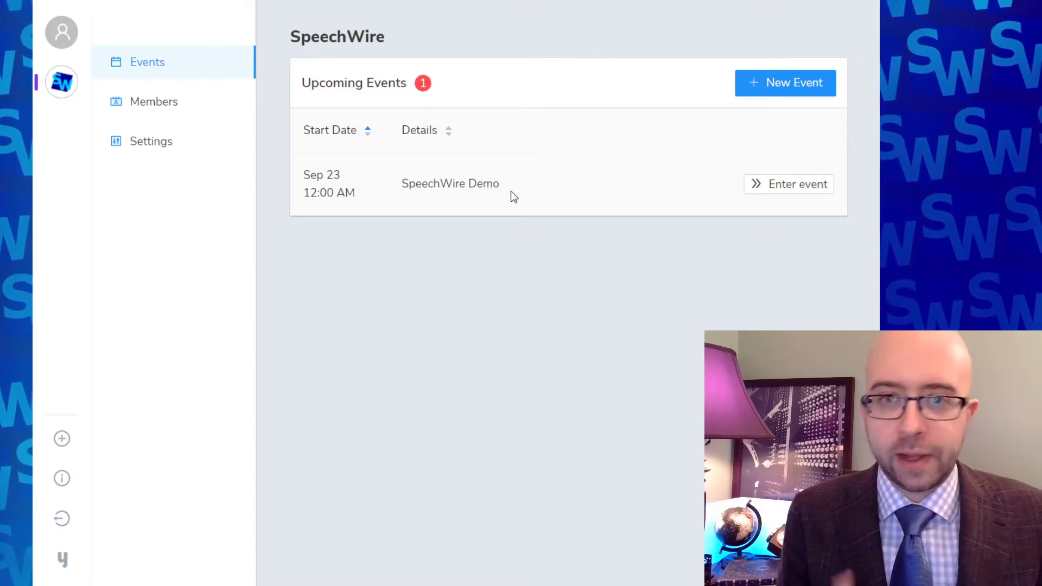
left_click(800, 191)
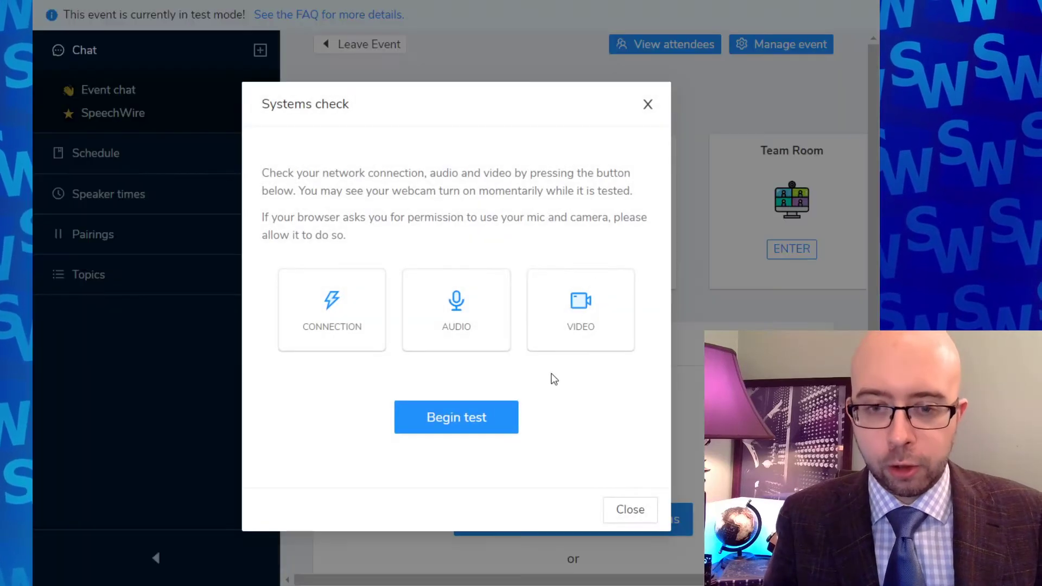
left_click(629, 511)
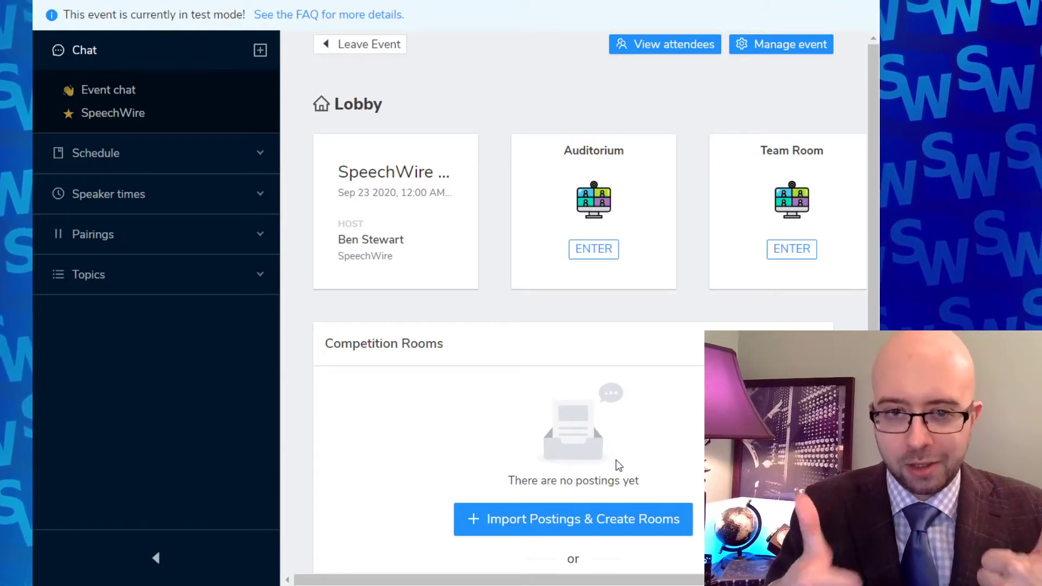
Step: Start importing postings and creating competition rooms, with Debate as the posting type
scroll(451, 386, "down", 3)
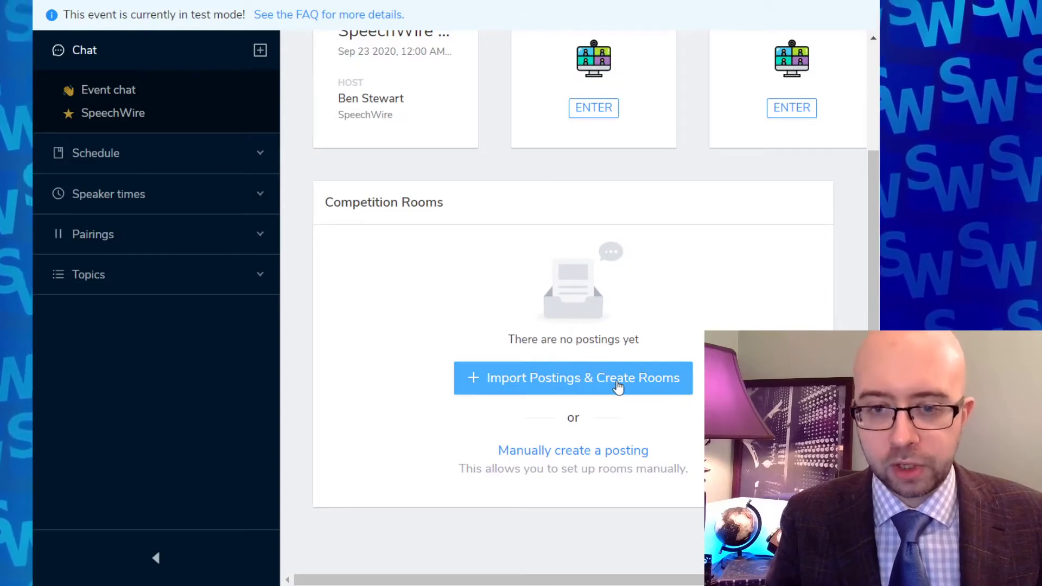
left_click(618, 385)
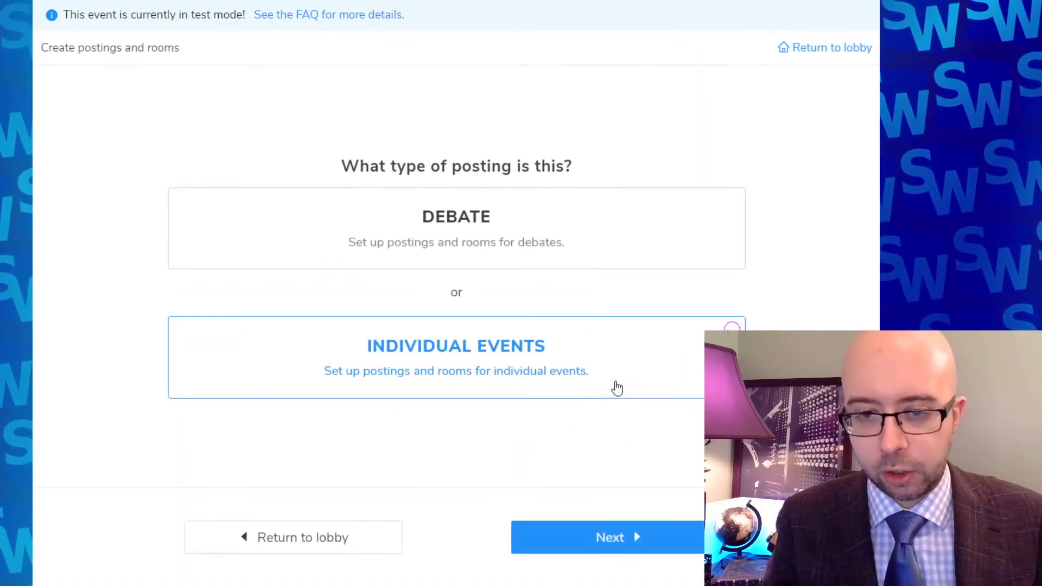
left_click(586, 243)
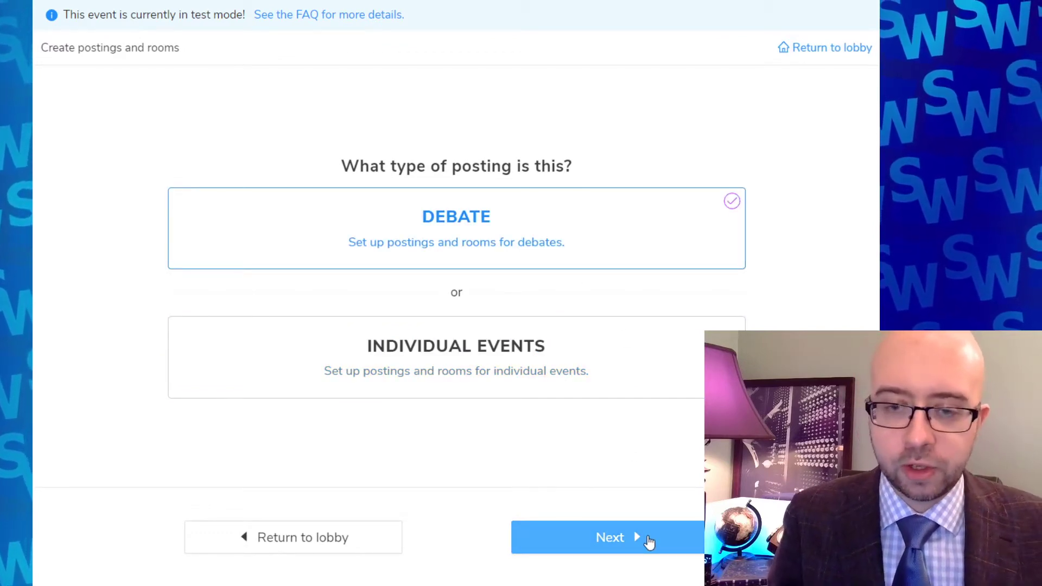
left_click(649, 540)
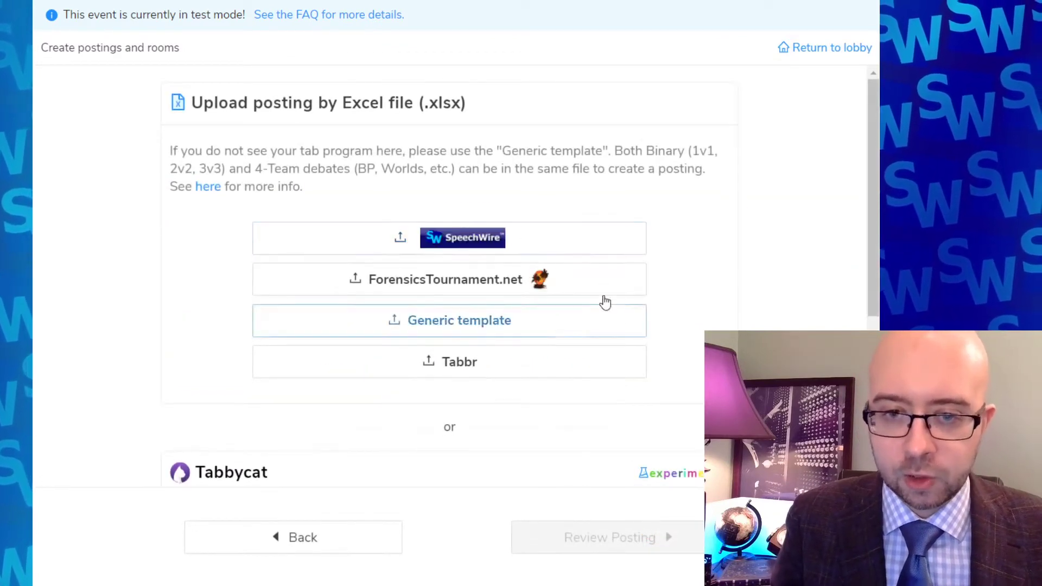
Step: Upload the exported SpeechWire XLSX file as the debate posting and proceed to its review
left_click(568, 242)
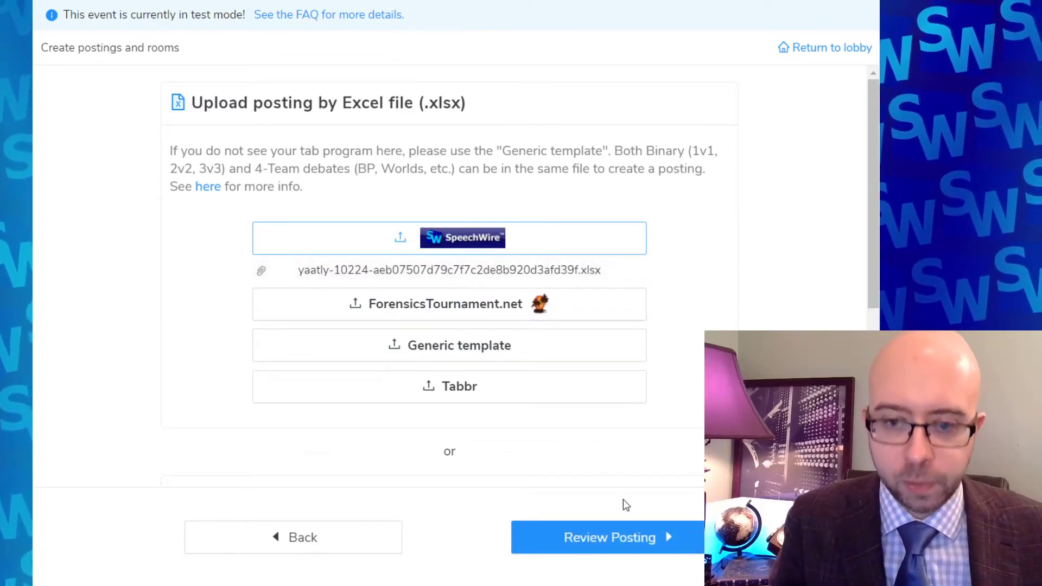
left_click(624, 540)
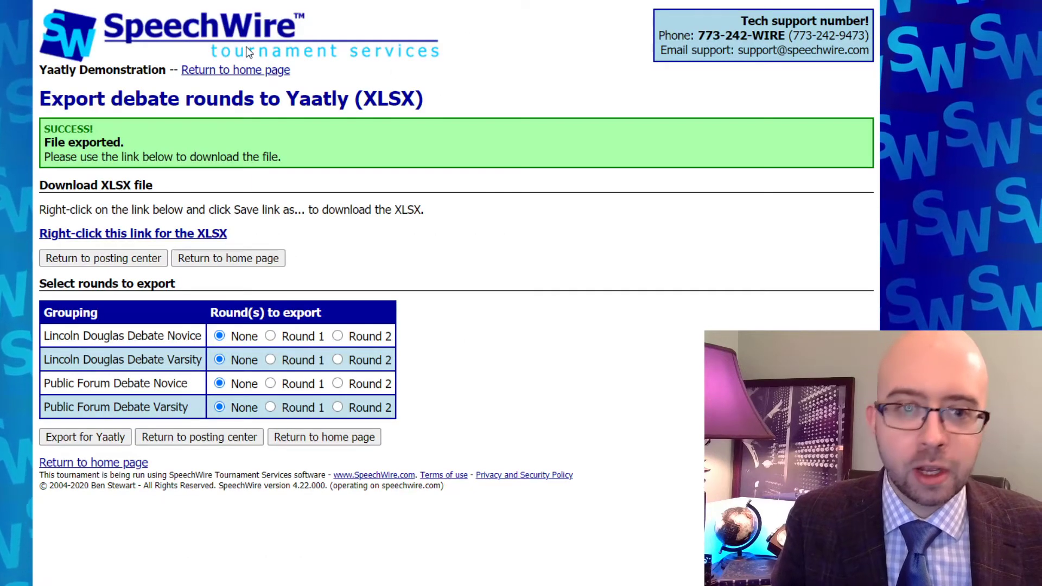
Step: Switch to SpeechWire and auto-assign judges to all rounds of every grouping except Rounds 3 and 4 of the four debate groupings
left_click(245, 70)
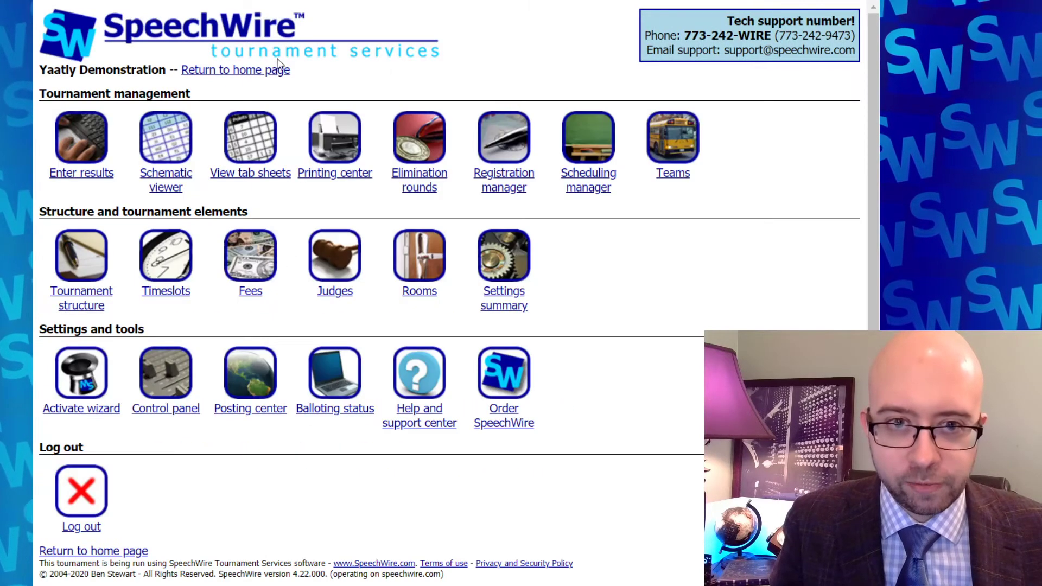
left_click(593, 142)
left_click(120, 387)
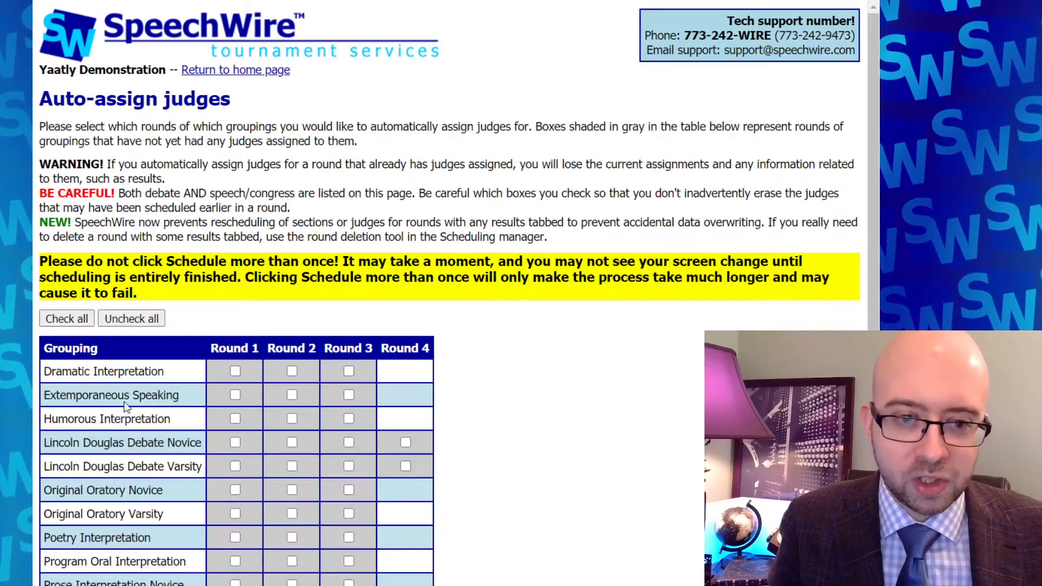
scroll(126, 407, "down", 3)
left_click(80, 161)
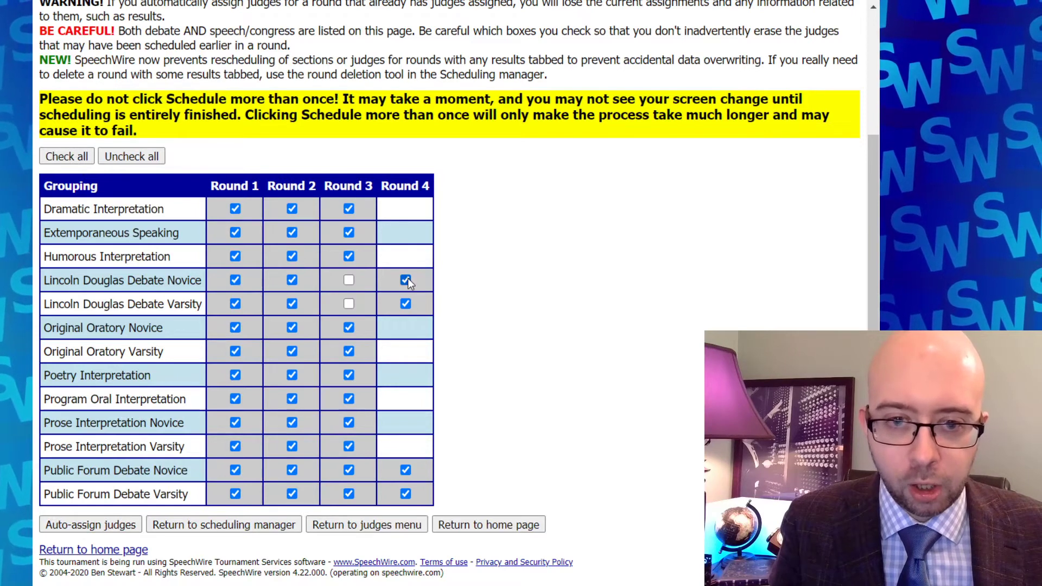
left_click(348, 470)
left_click(348, 494)
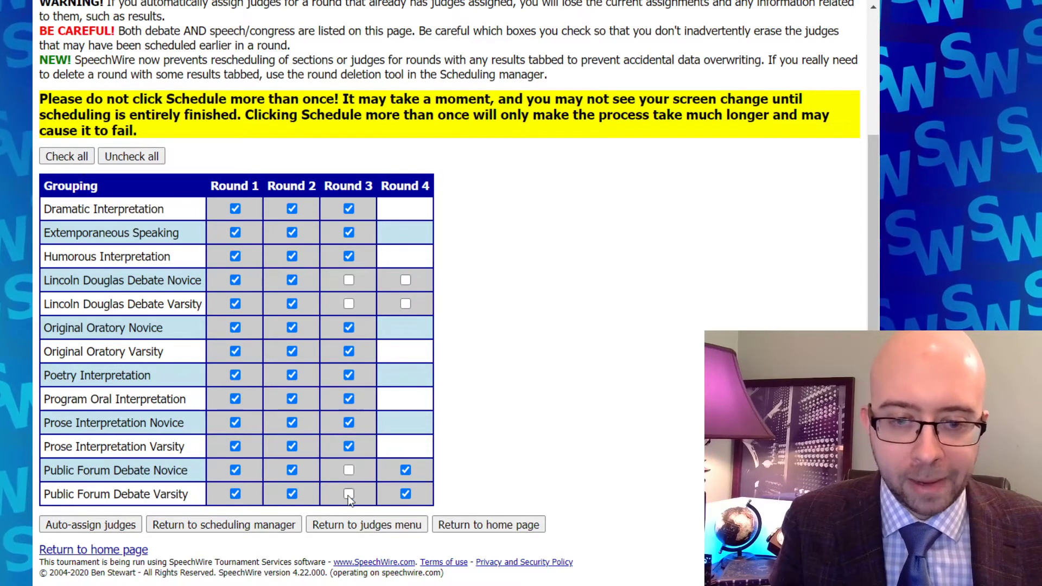
left_click(405, 470)
left_click(405, 494)
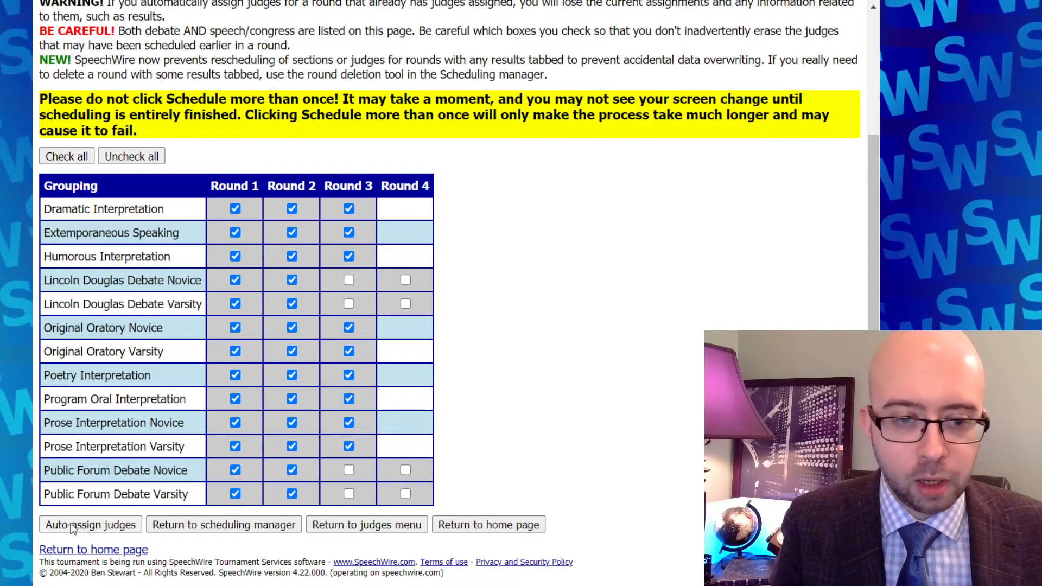
left_click(90, 524)
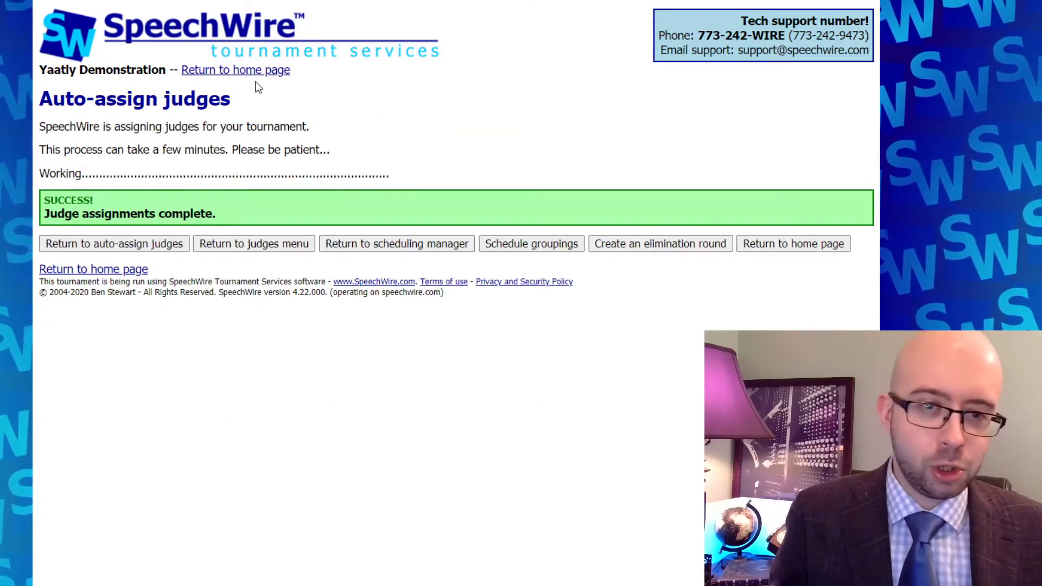
Step: Examine the judge assignments in the Dramatic Interpretation schematic across its rounds
left_click(256, 71)
left_click(161, 158)
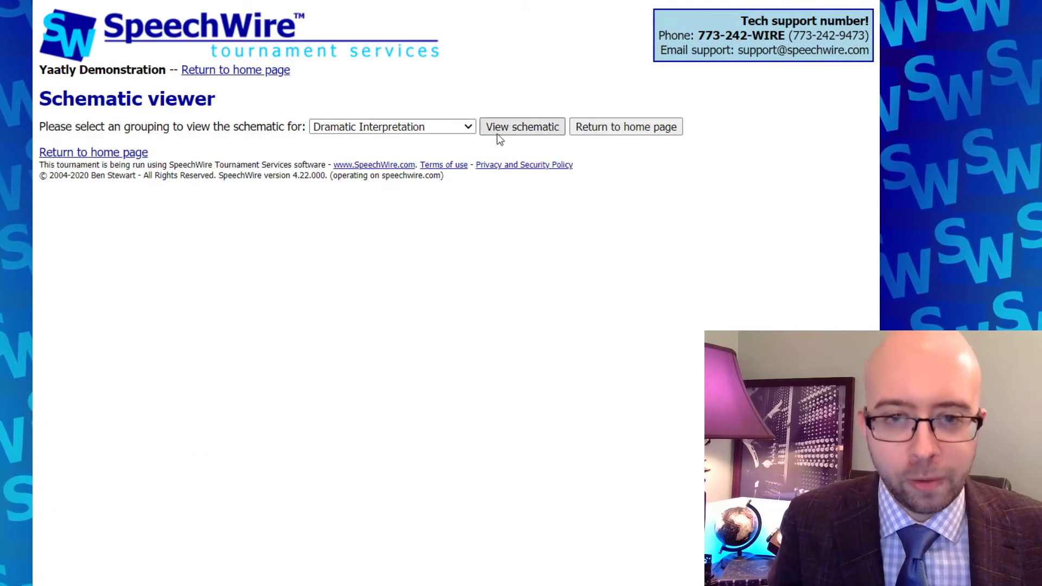
left_click(499, 128)
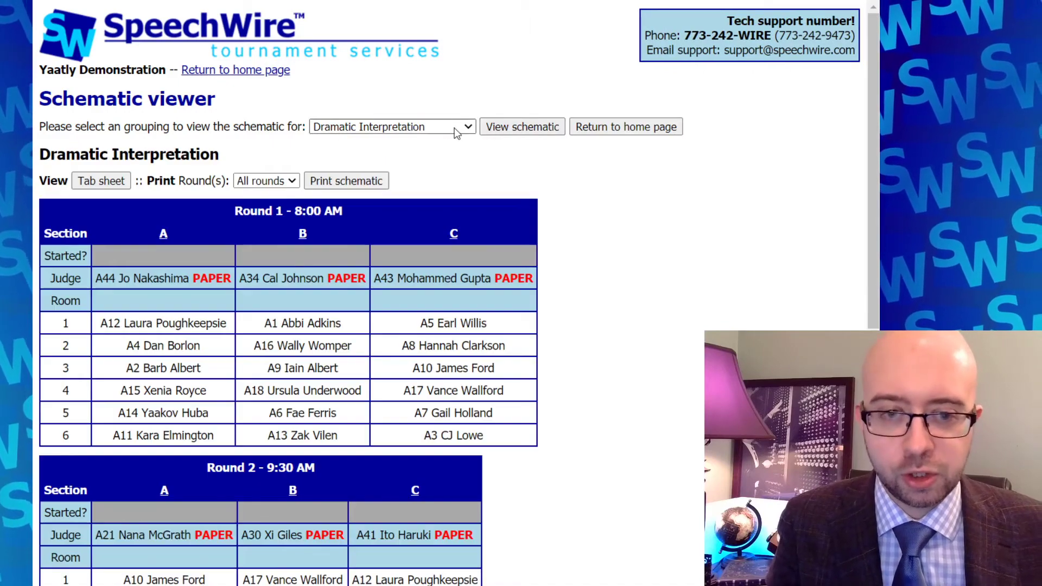
scroll(326, 247, "down", 6)
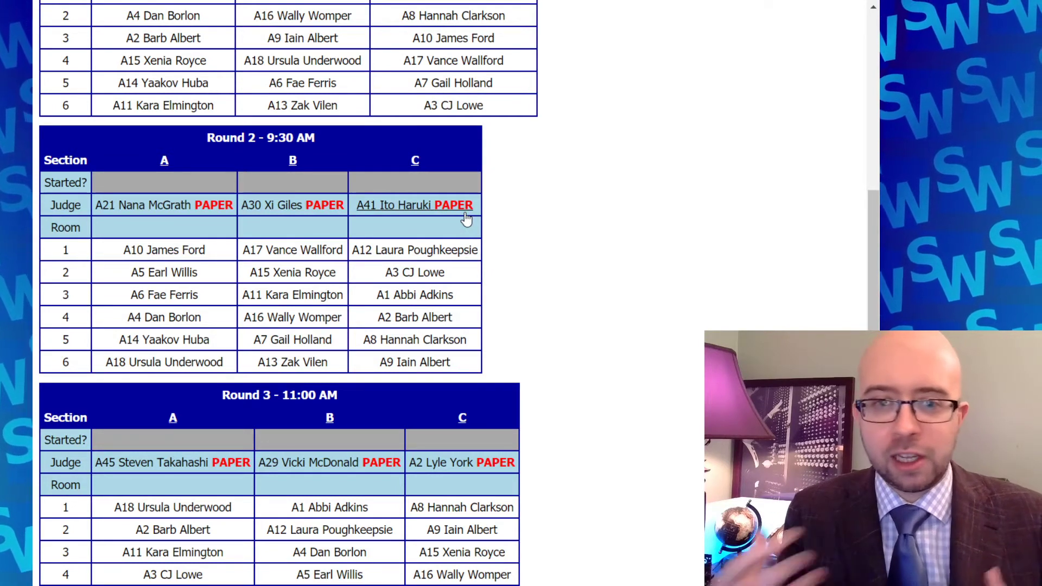
scroll(471, 277, "up", 6)
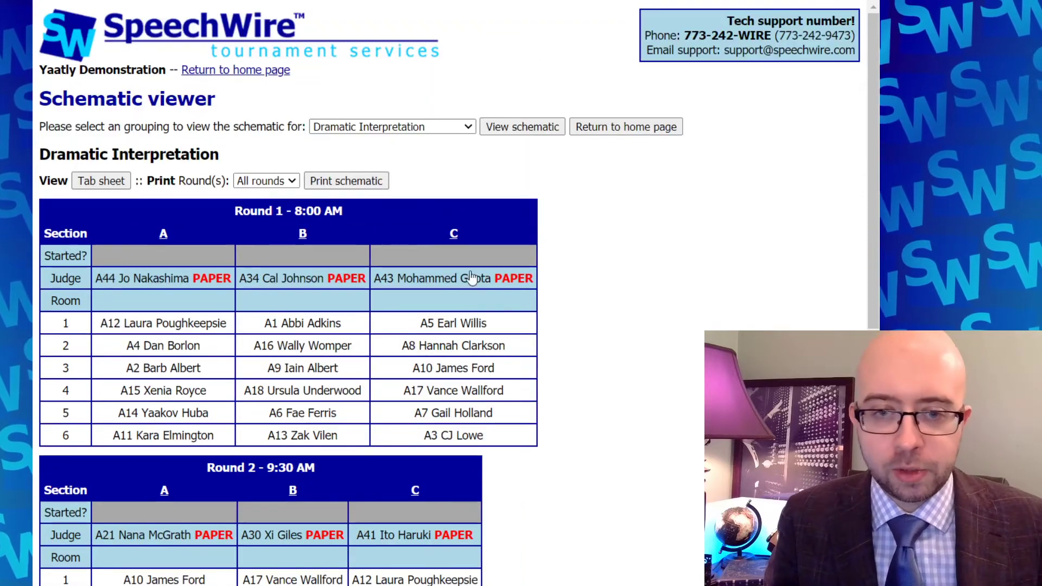
Step: Export Round 1 of all four debate groupings for Yaatly again as an XLSX file and download it
left_click(278, 76)
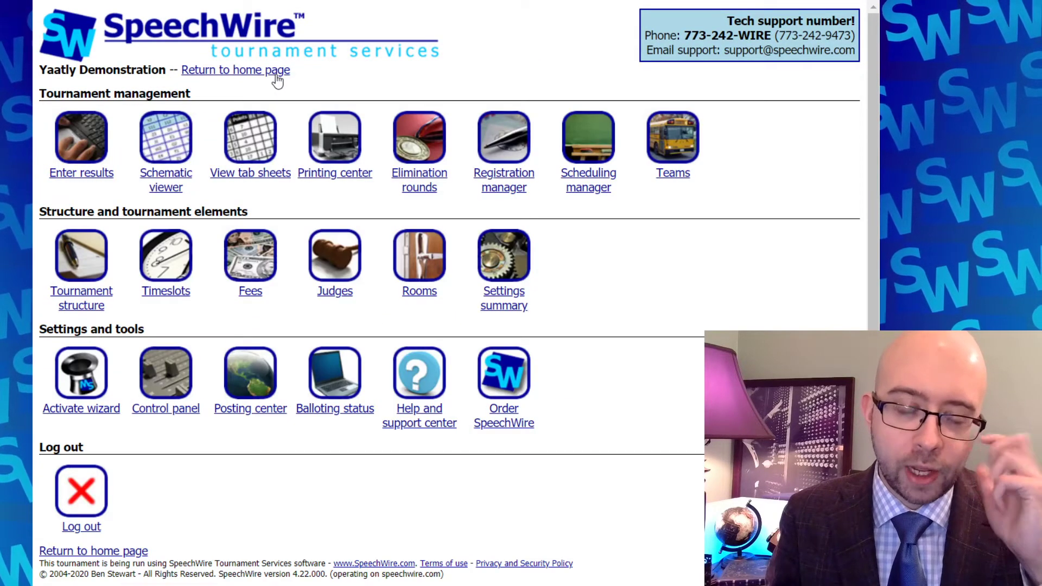
left_click(256, 392)
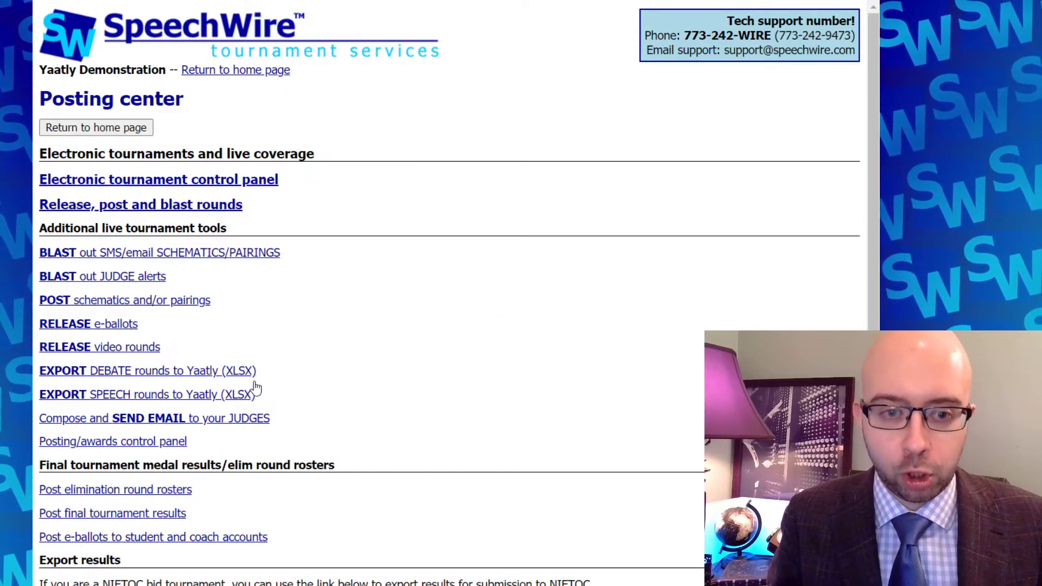
left_click(183, 374)
left_click(271, 178)
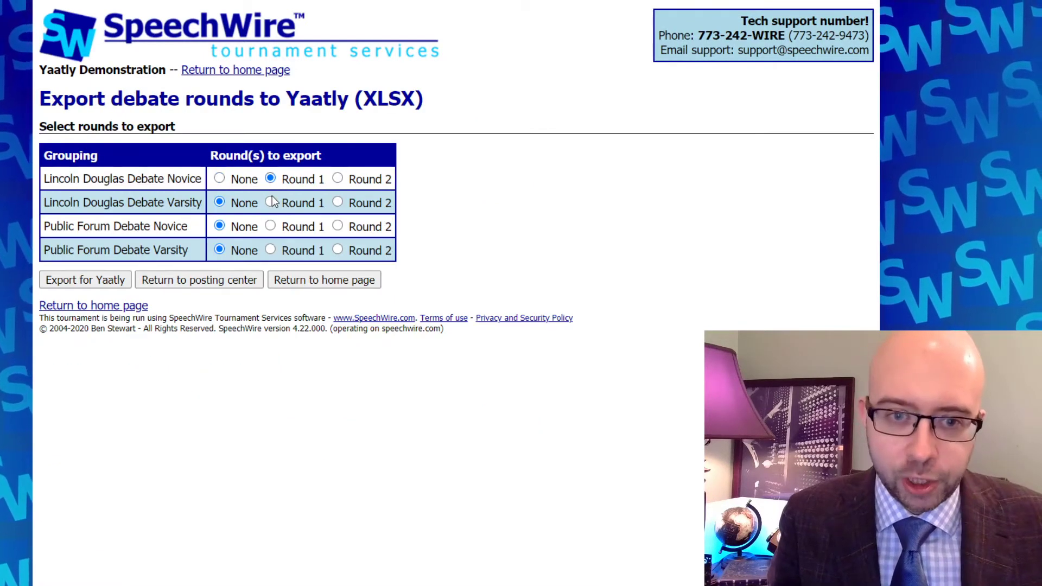
left_click(271, 202)
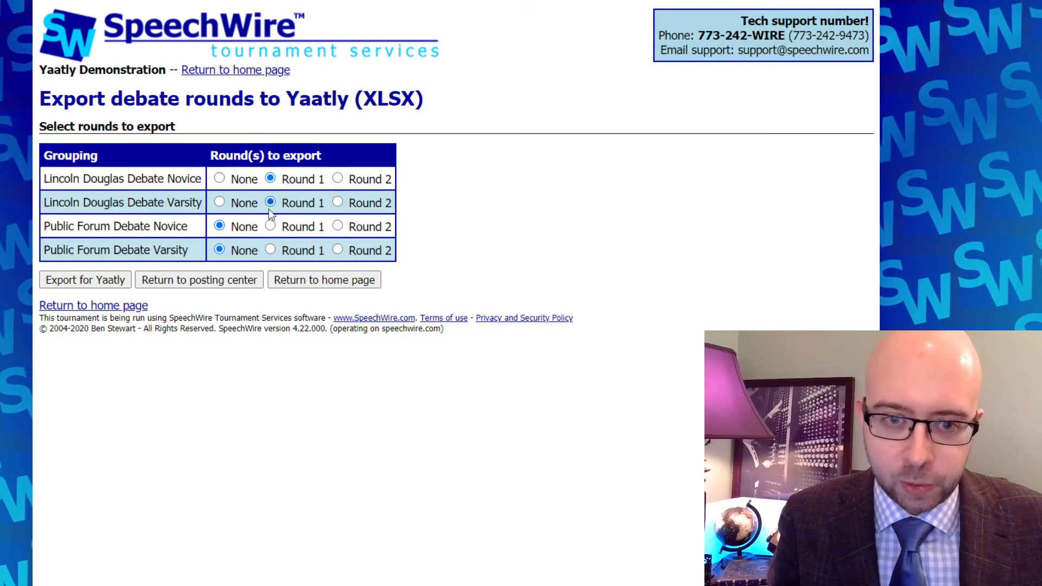
left_click(111, 283)
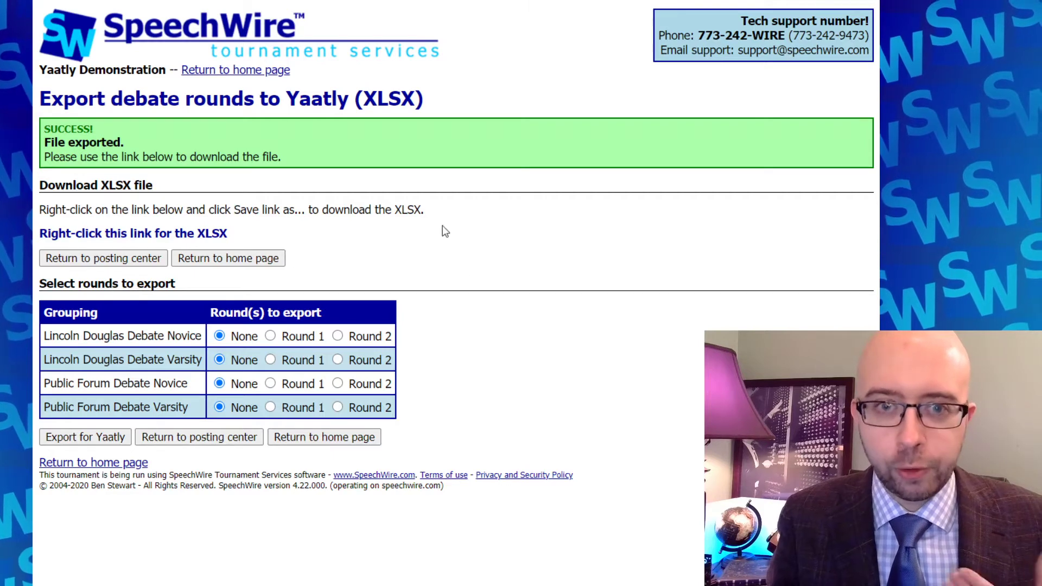
left_click(133, 233)
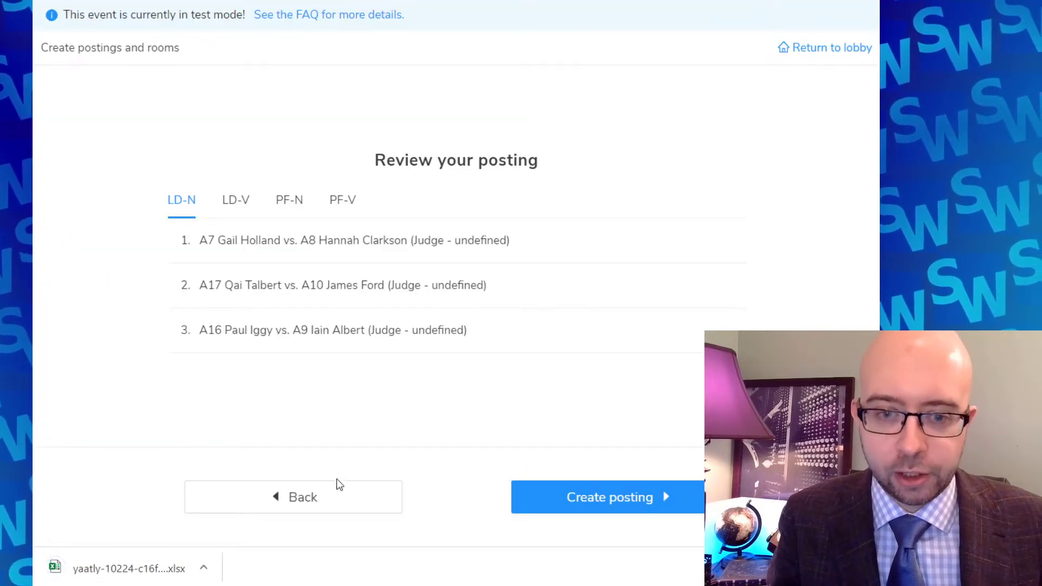
Step: Switch to Yaatly, go back from the posting review and upload the new SpeechWire XLSX file, then review the posting
left_click(334, 491)
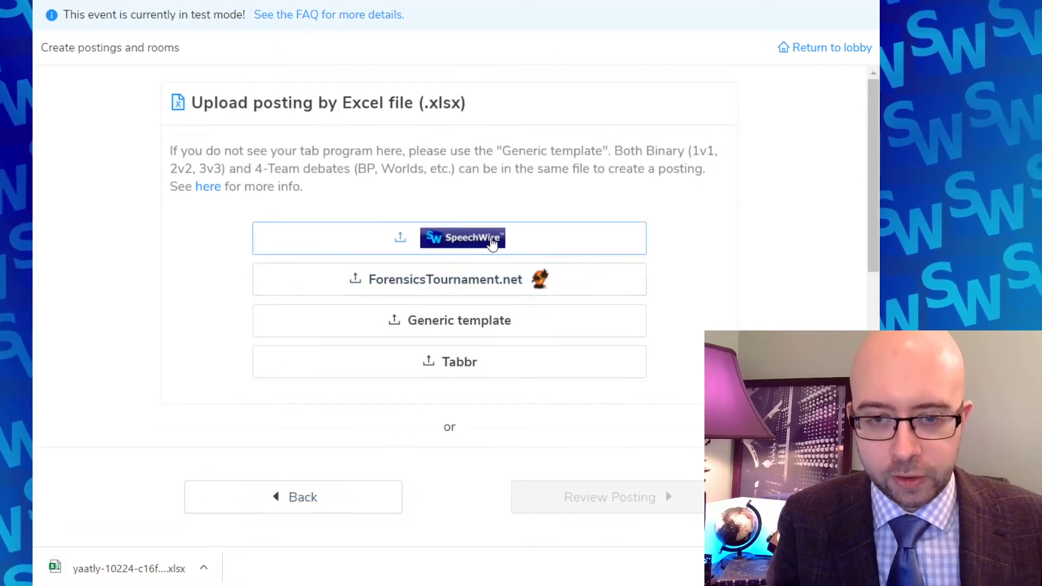
left_click(492, 241)
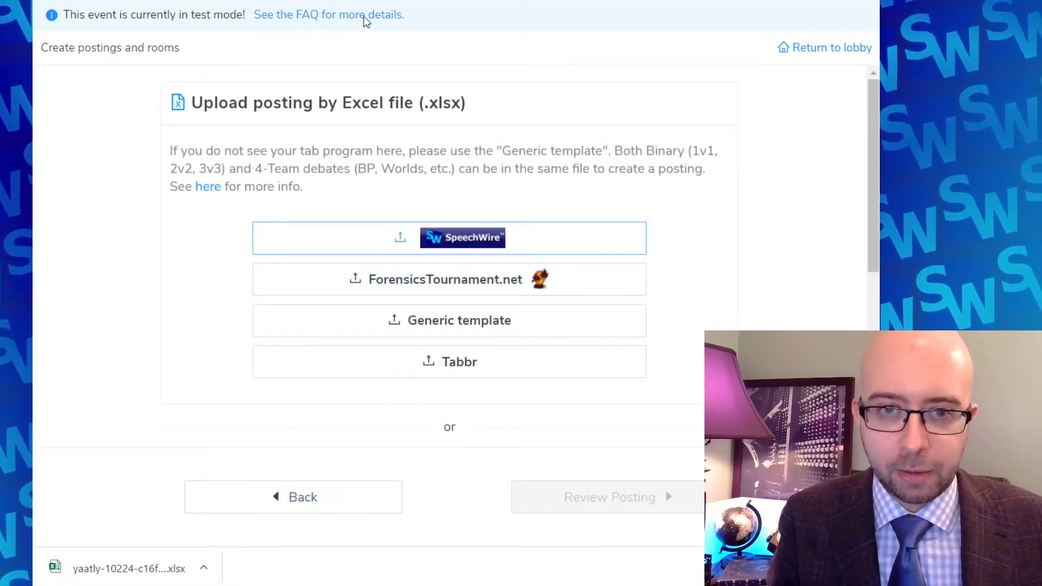
left_click(612, 497)
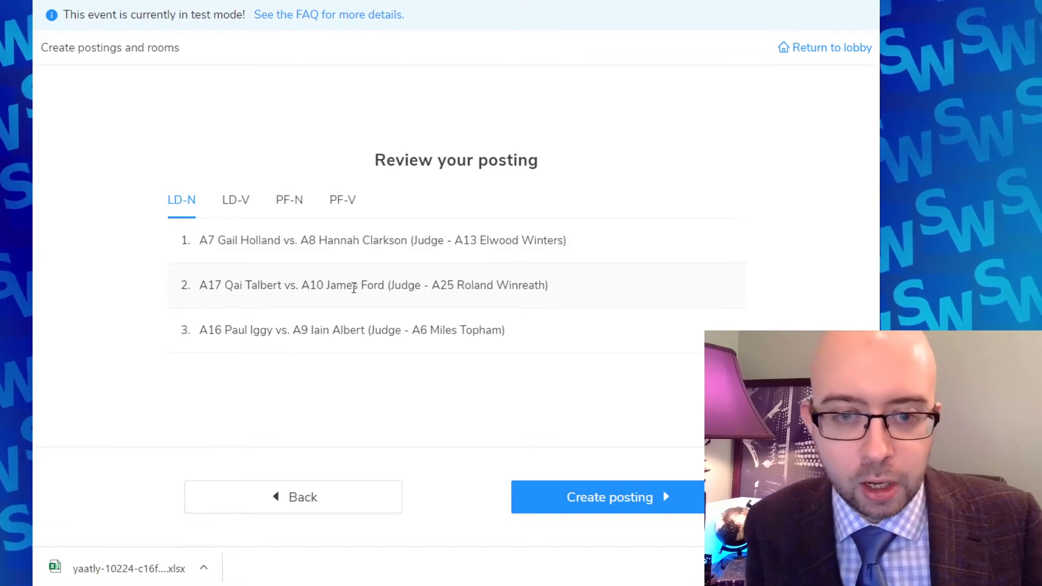
Step: Check the LD-V, PF-N and PF-V pairings and create the posting with its competition rooms
left_click(235, 210)
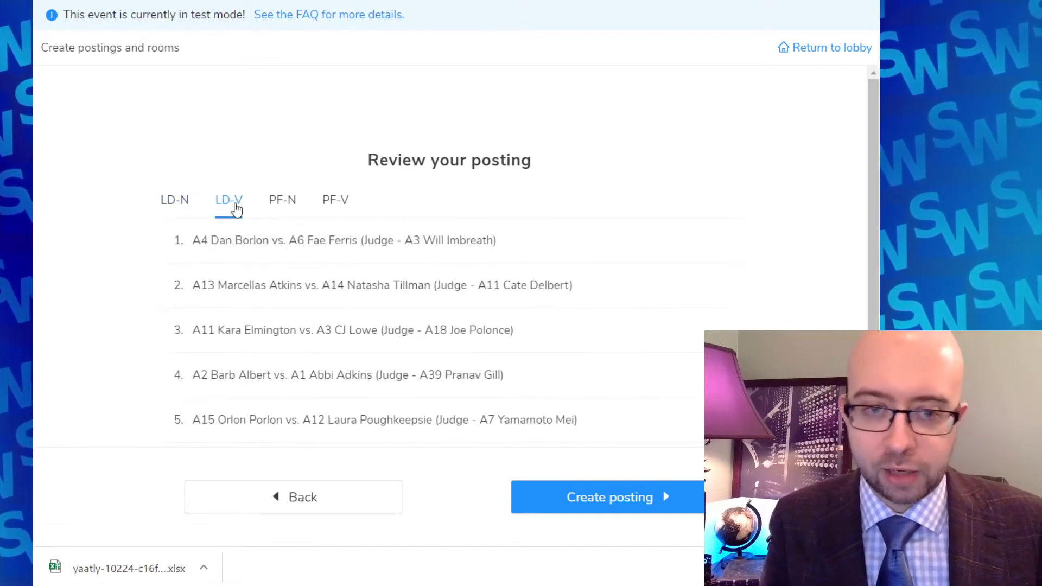
left_click(288, 207)
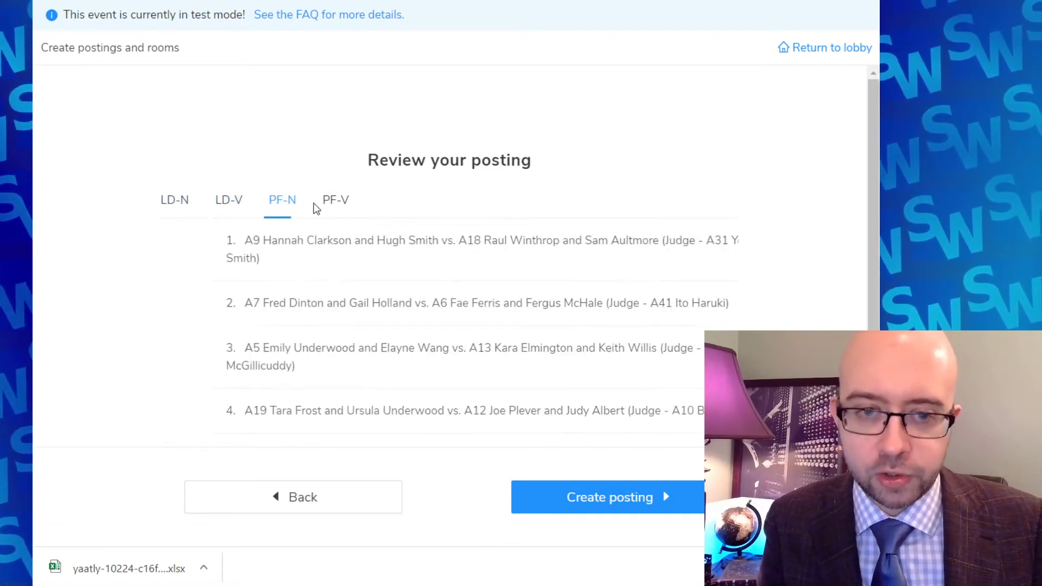
left_click(343, 205)
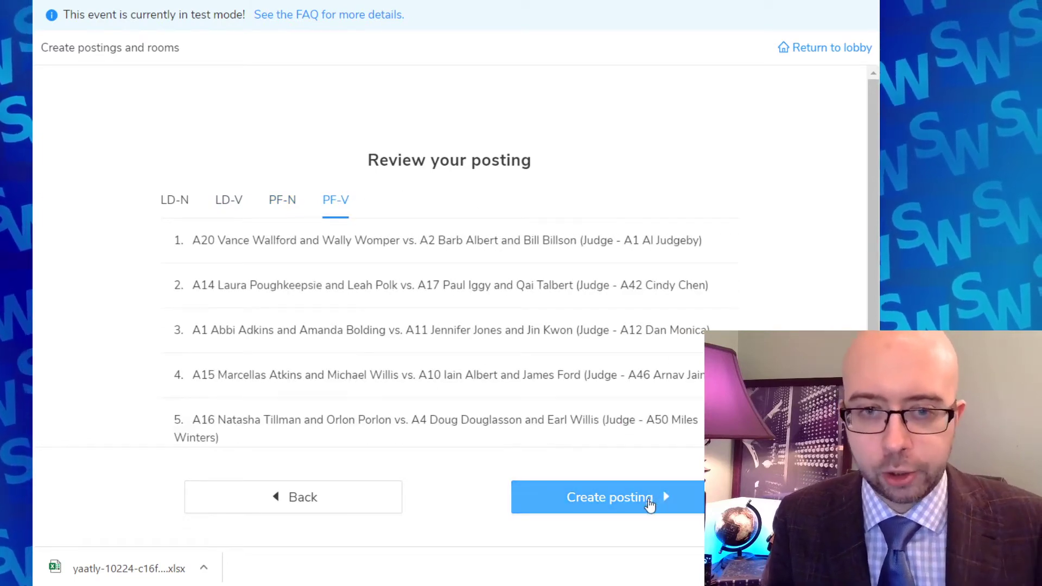
left_click(650, 497)
left_click(491, 421)
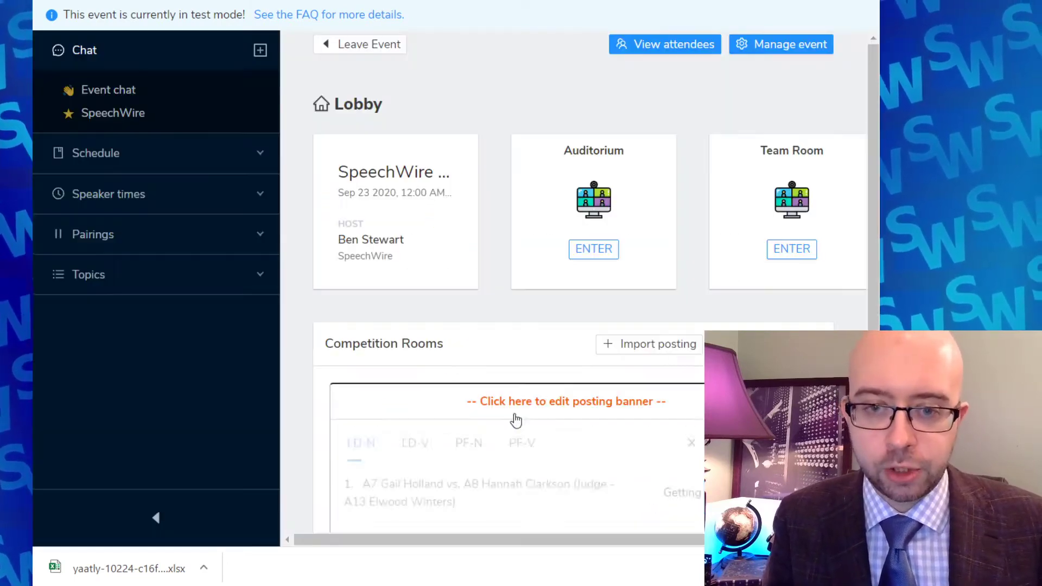
Step: Look through the LD-V, PF-N and PF-V competition rooms in the lobby
scroll(673, 239, "down", 4)
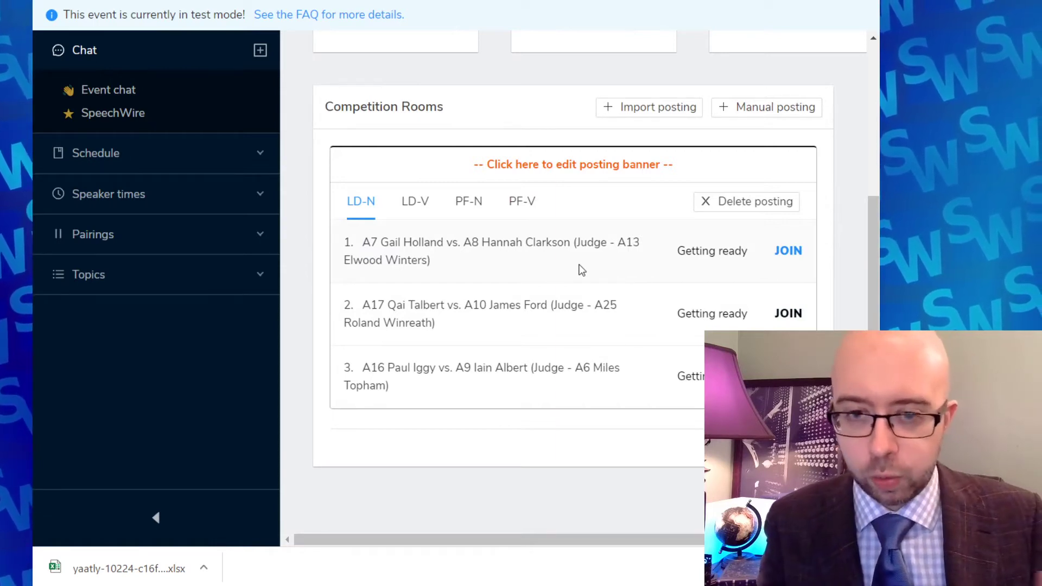
left_click(434, 207)
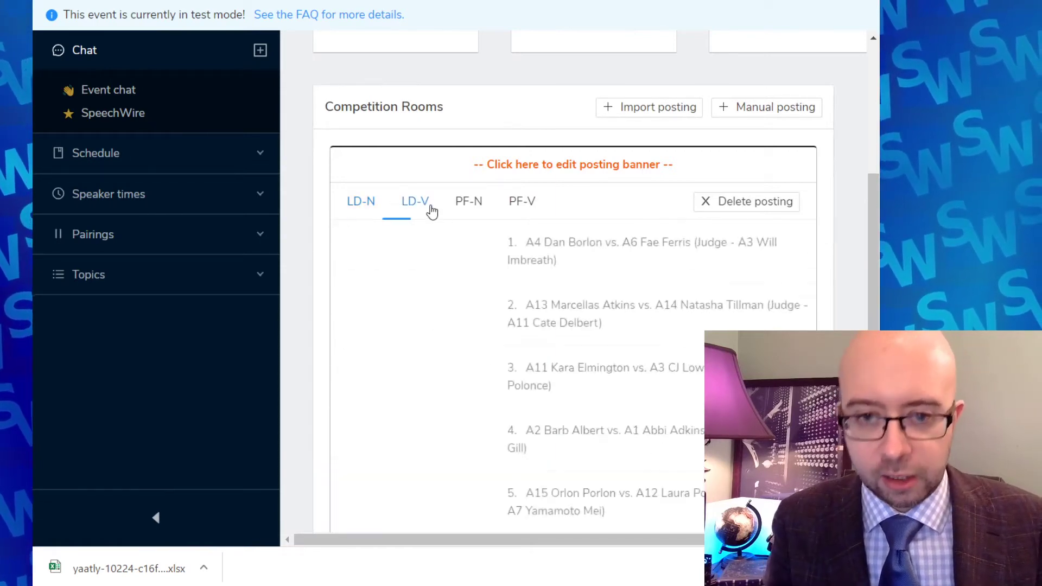
left_click(469, 206)
left_click(528, 206)
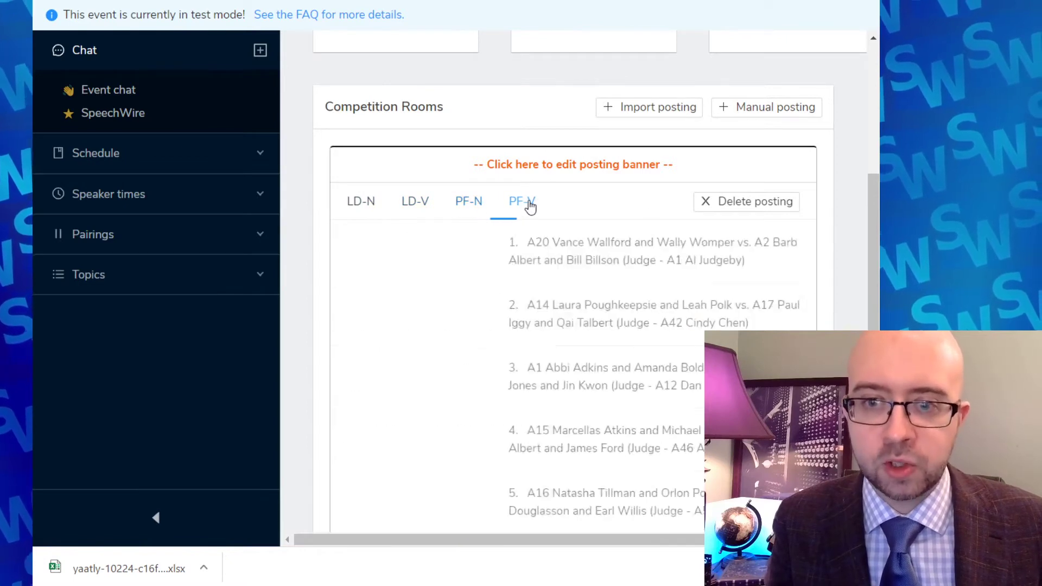
Step: Set the posting banner of the competition rooms to "Round 1 - 8 AM" and save it
left_click(574, 165)
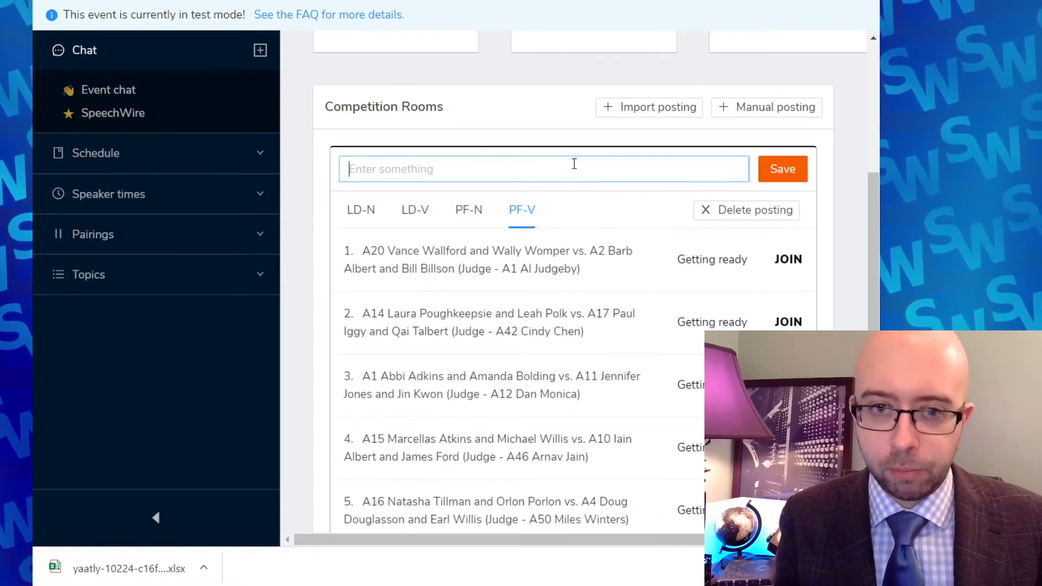
type("Round 1 -")
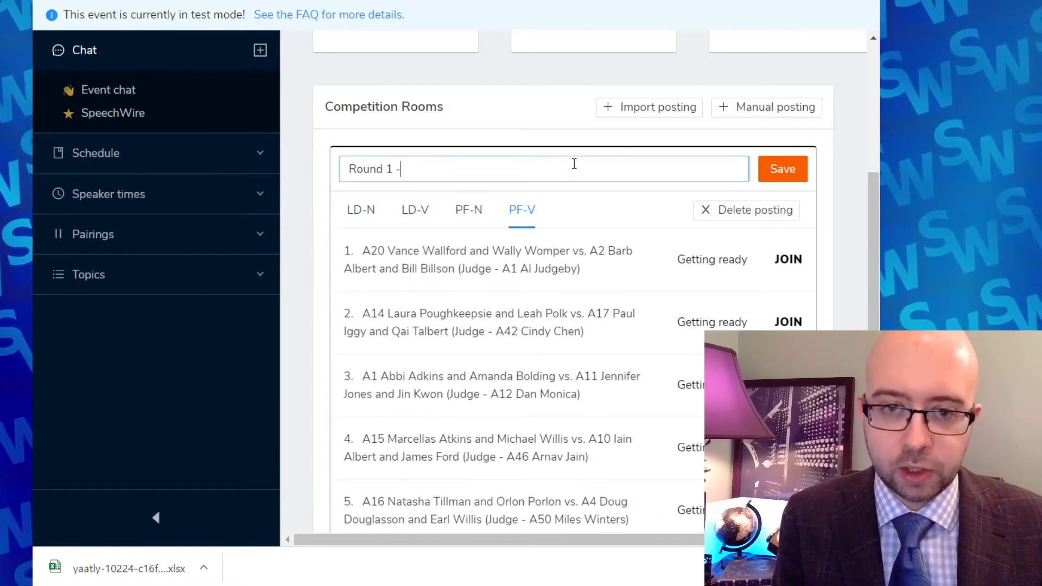
type(" 8 AM")
key("Return")
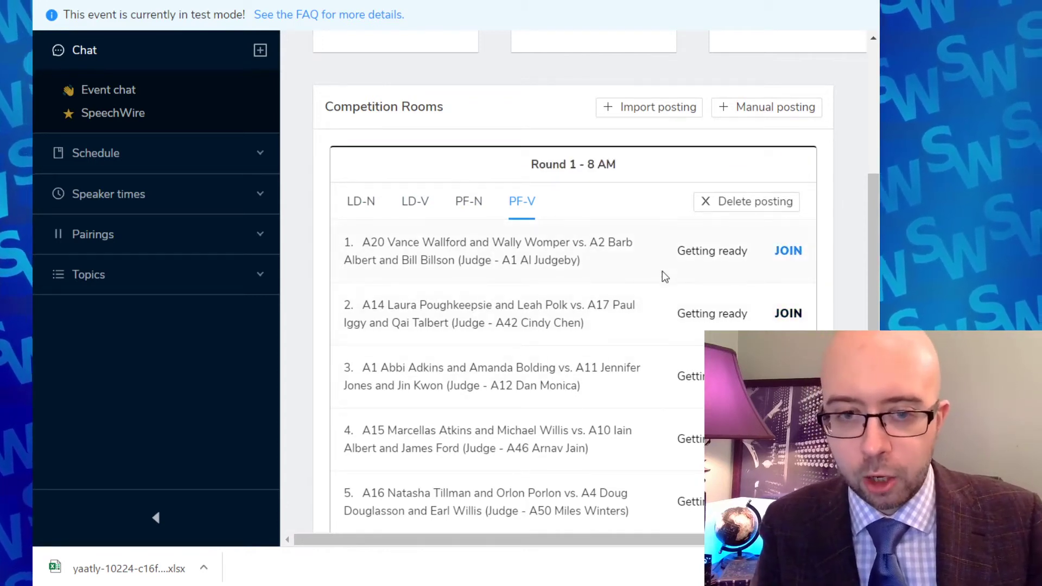
scroll(657, 274, "up", 4)
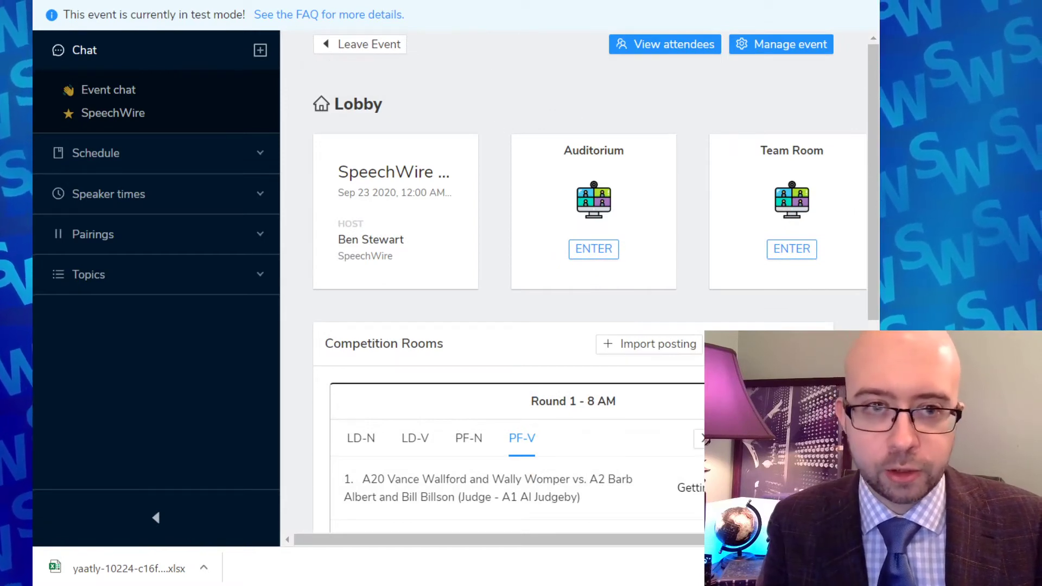
Step: Switch to SpeechWire's posting center and open the export of speech rounds to Yaatly (XLSX)
key("ctrl+Tab")
left_click(163, 259)
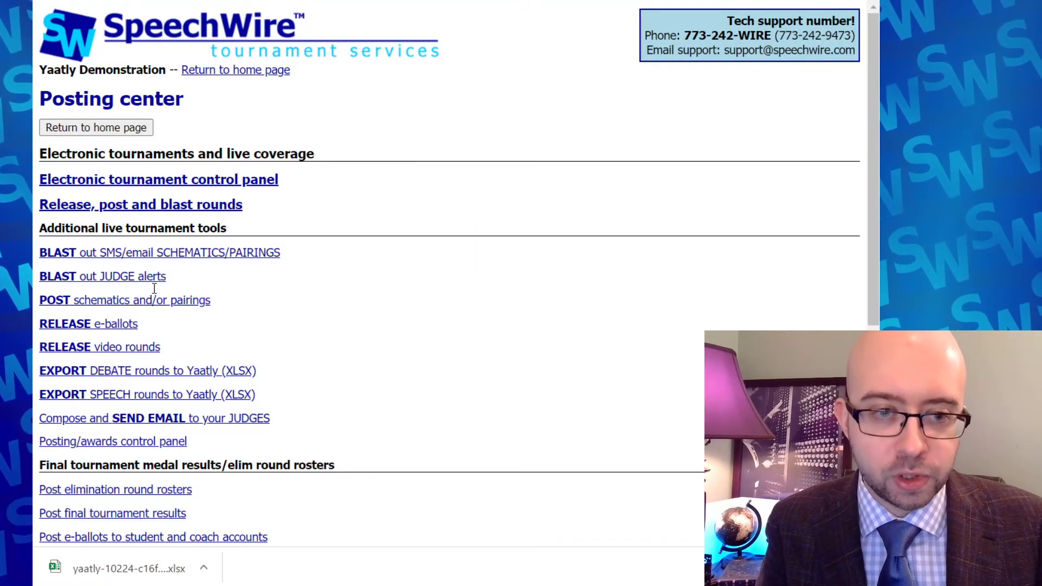
left_click(158, 396)
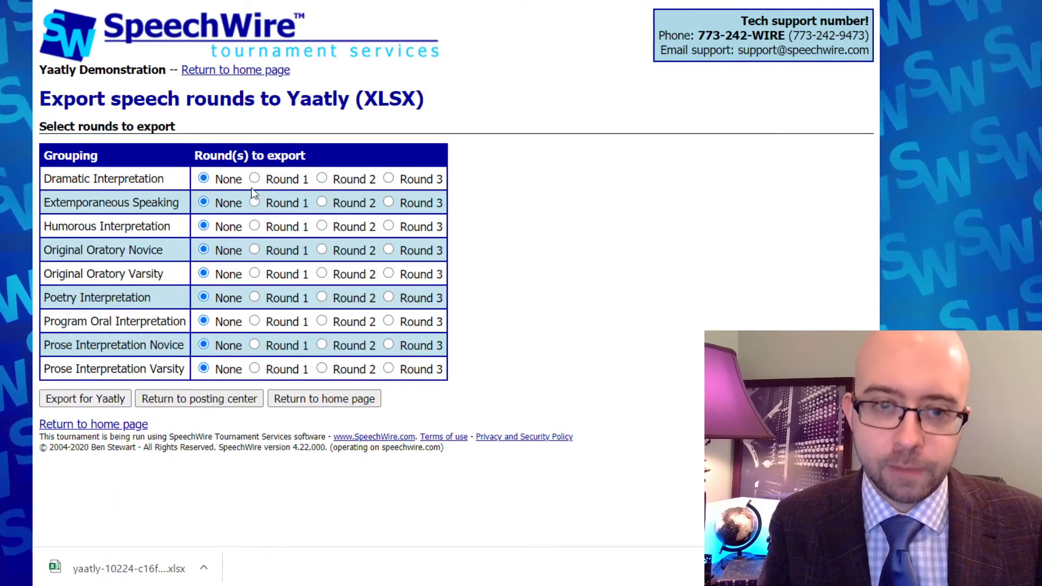
Step: Select Round 1 for every speech grouping from Dramatic Interpretation to Prose Interpretation Varsity, export for Yaatly and download the XLSX file
left_click(254, 227)
left_click(254, 250)
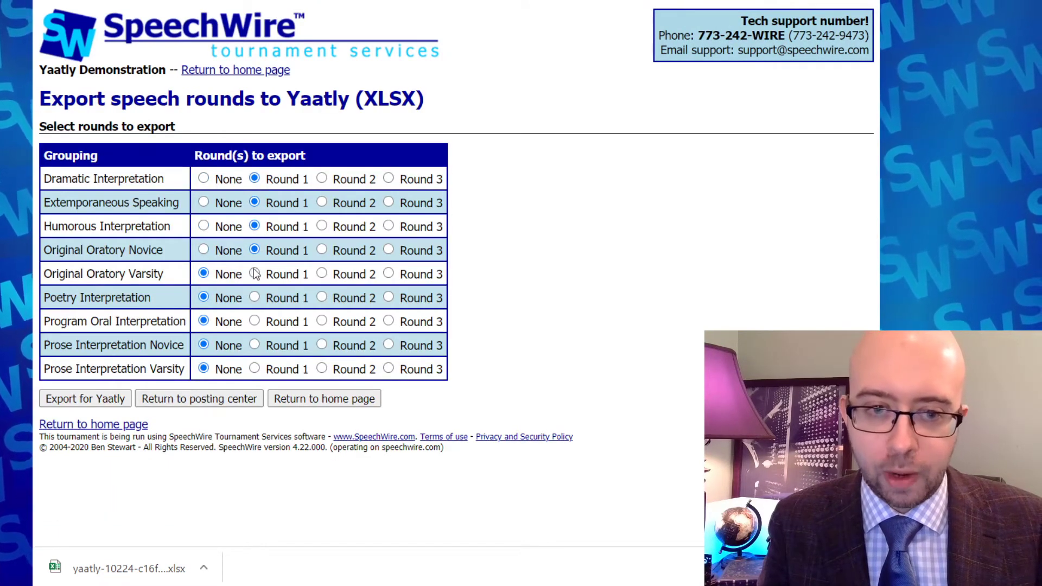
left_click(254, 298)
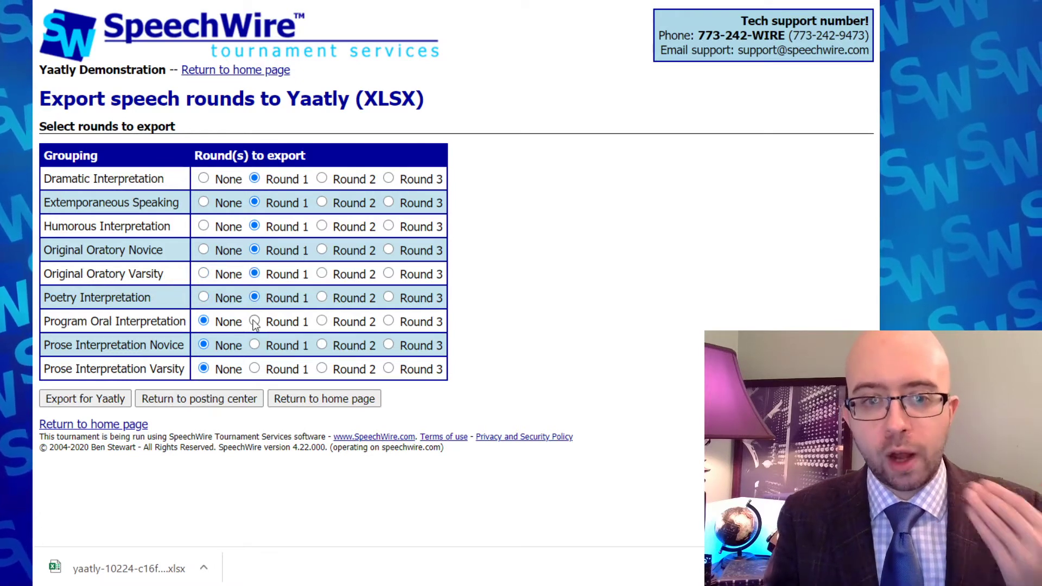
left_click(255, 321)
left_click(255, 345)
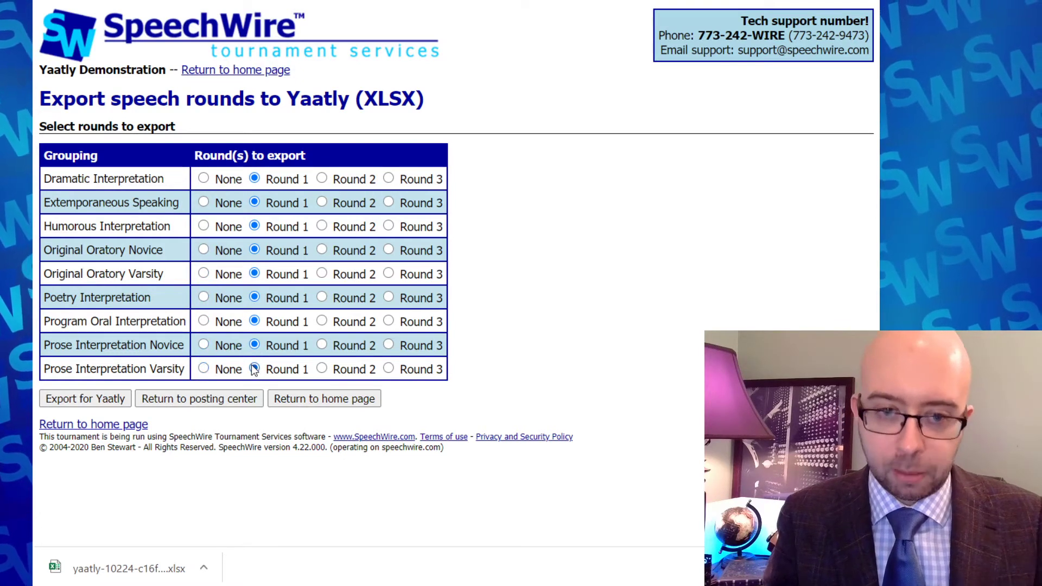
left_click(96, 402)
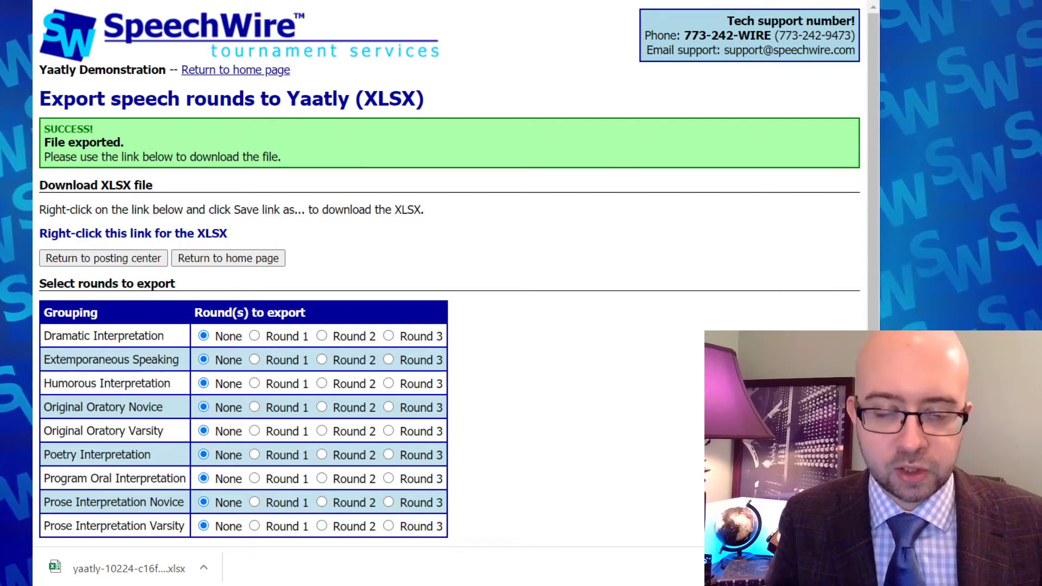
left_click(133, 233)
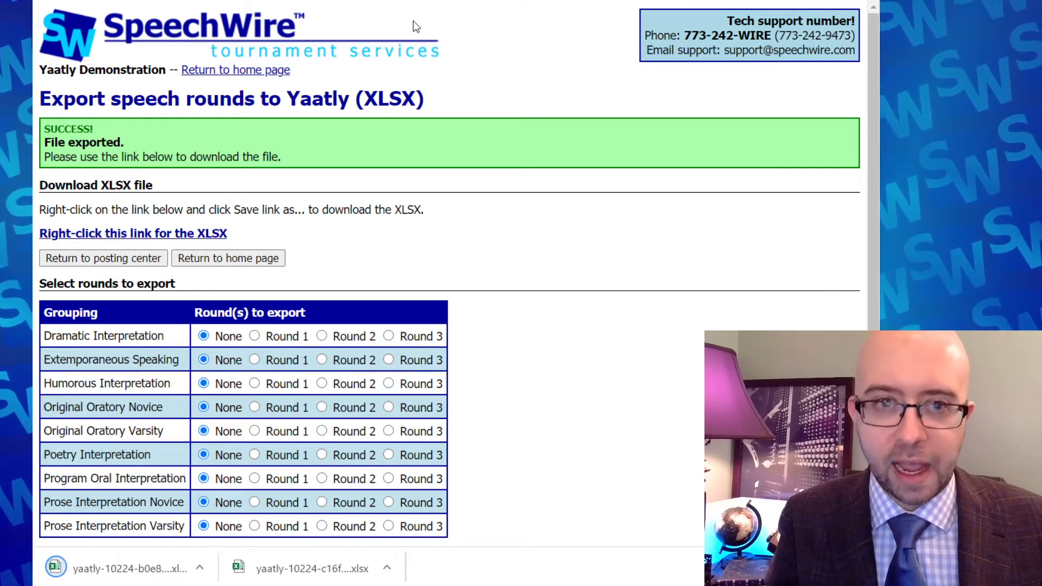
Step: Switch to Yaatly, import an Individual Events posting from the downloaded SpeechWire speech file and bring up its review
key("ctrl+Tab")
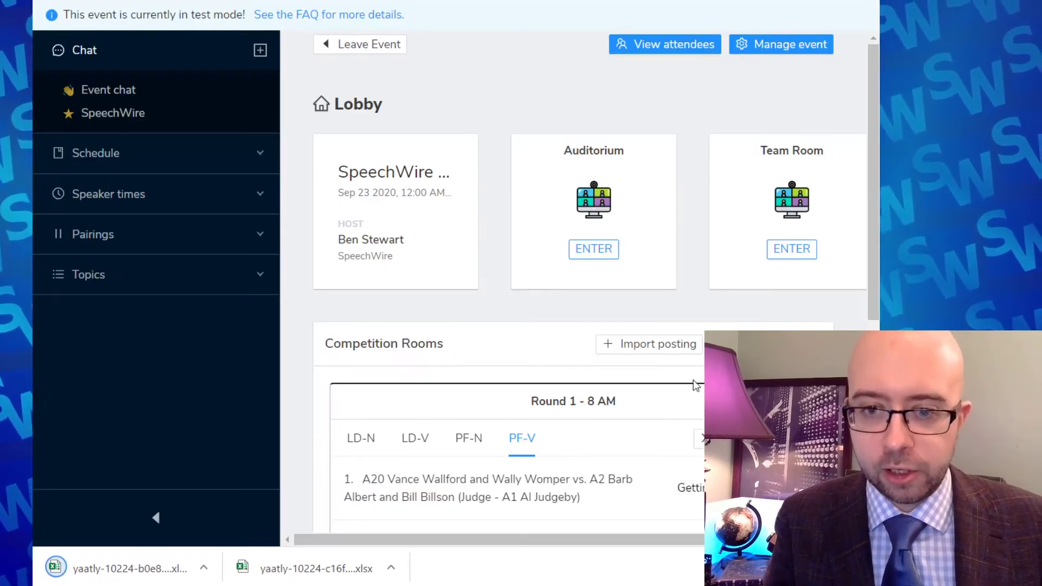
left_click(683, 347)
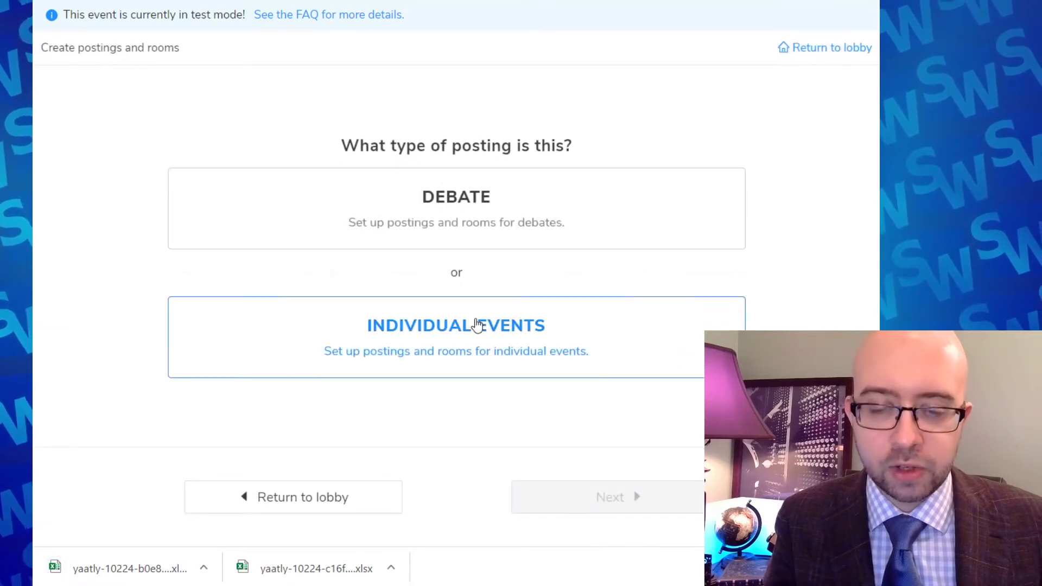
left_click(477, 325)
left_click(607, 504)
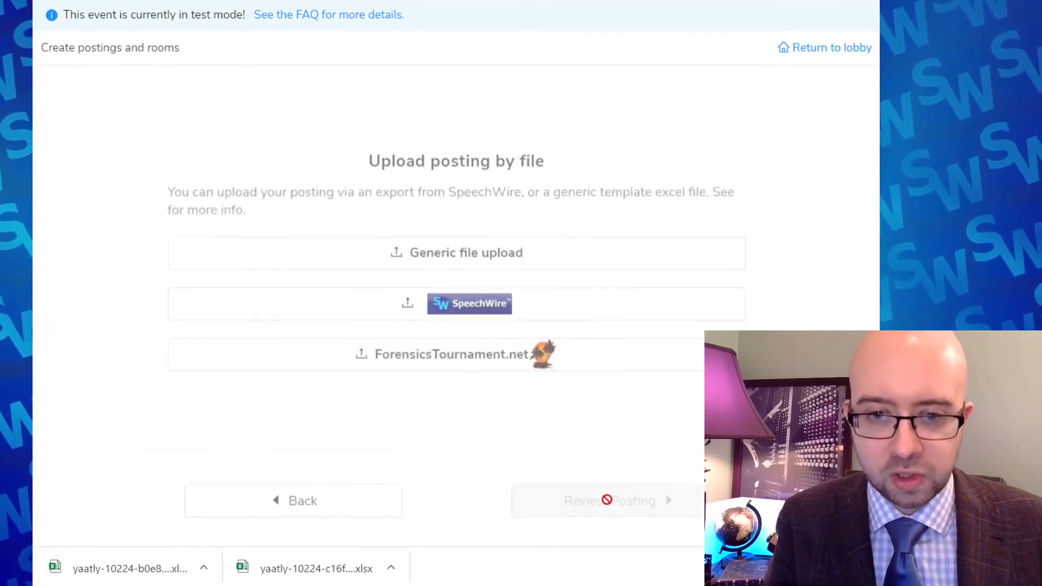
left_click(499, 313)
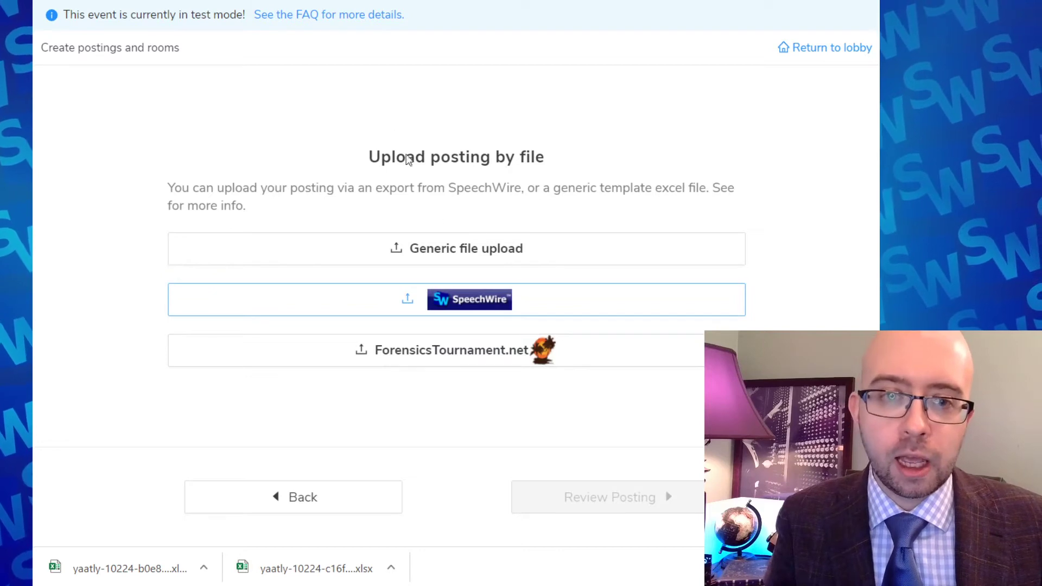
left_click(605, 504)
Step: Check the judges and speakers of the DI, EXT, HI, OO-N, OO-V and PRO-V sections in the posting review
scroll(485, 311, "down", 3)
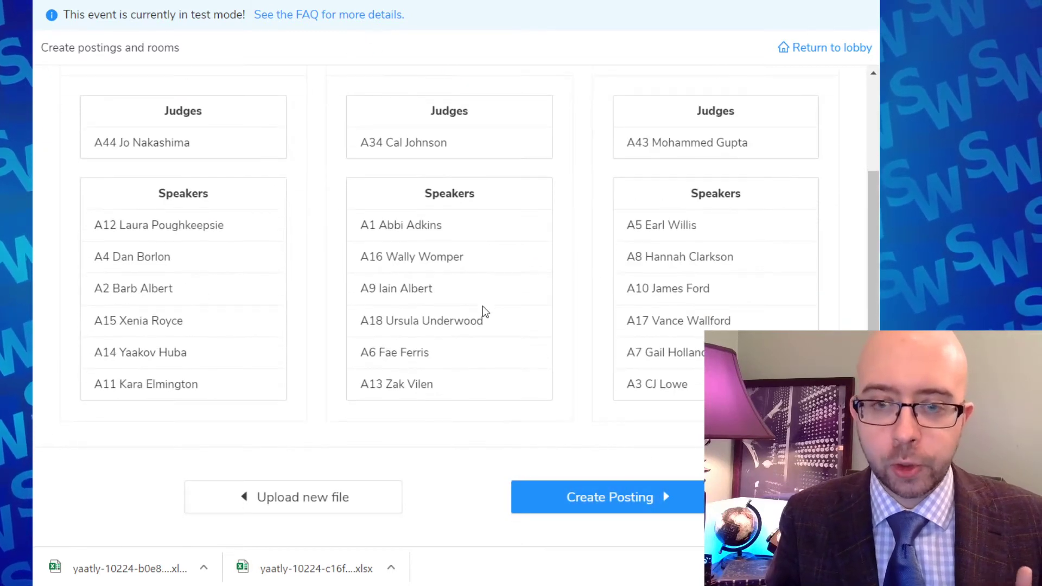
scroll(484, 311, "up", 3)
scroll(482, 309, "down", 3)
scroll(449, 283, "up", 3)
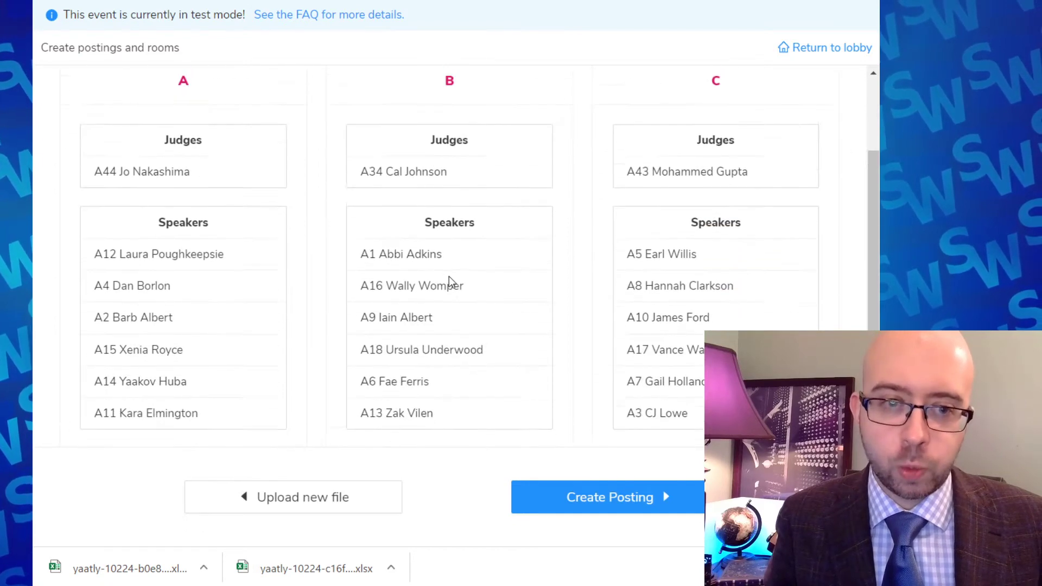
scroll(227, 308, "down", 3)
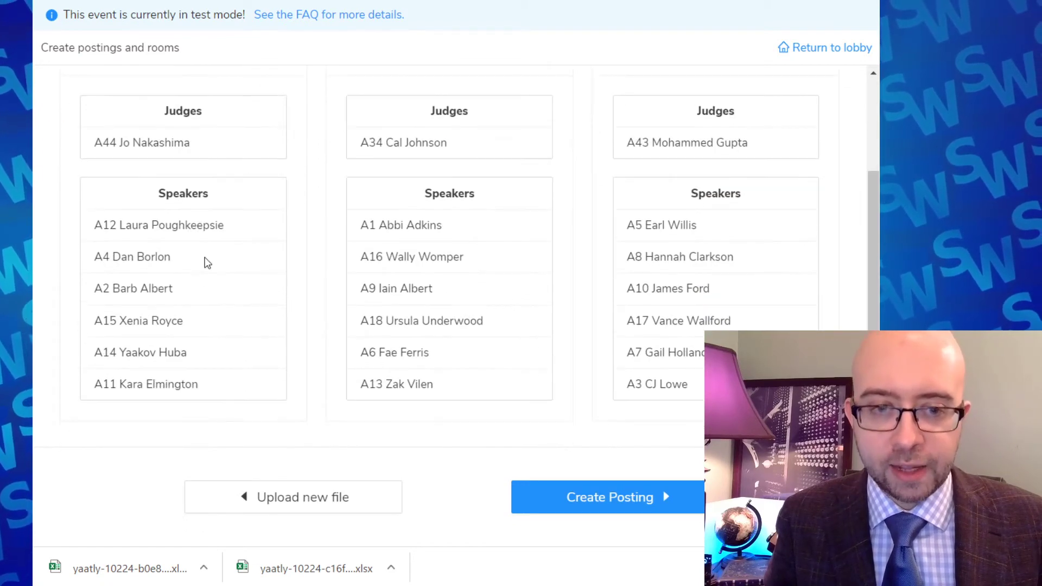
scroll(214, 124, "up", 3)
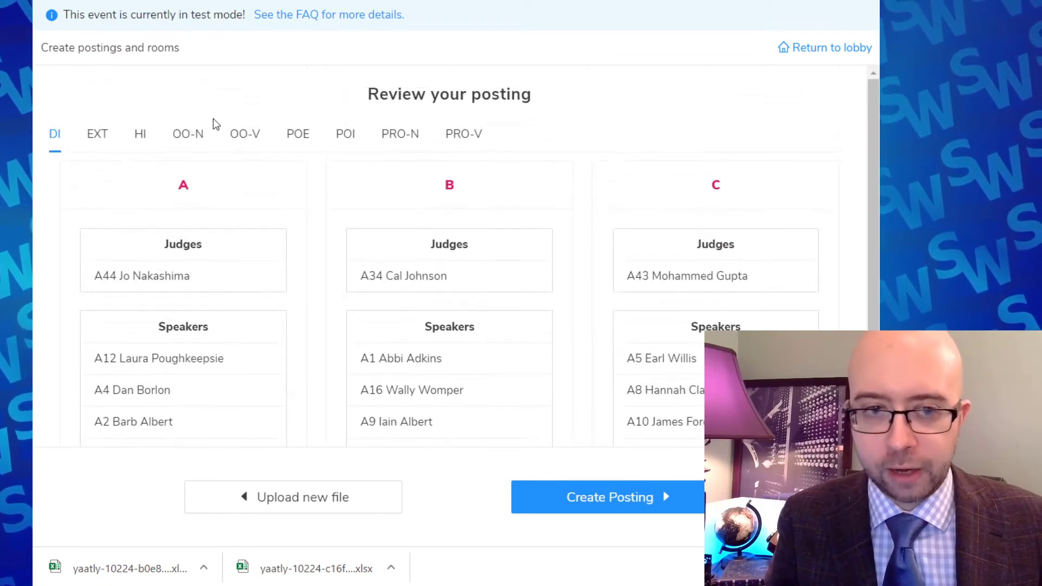
left_click(97, 136)
left_click(161, 139)
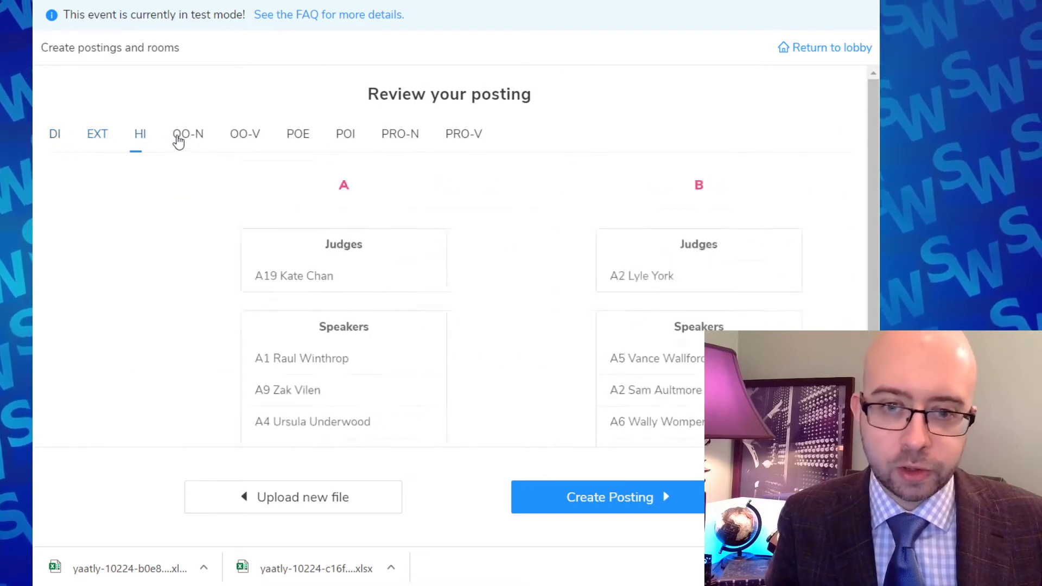
left_click(175, 139)
left_click(239, 136)
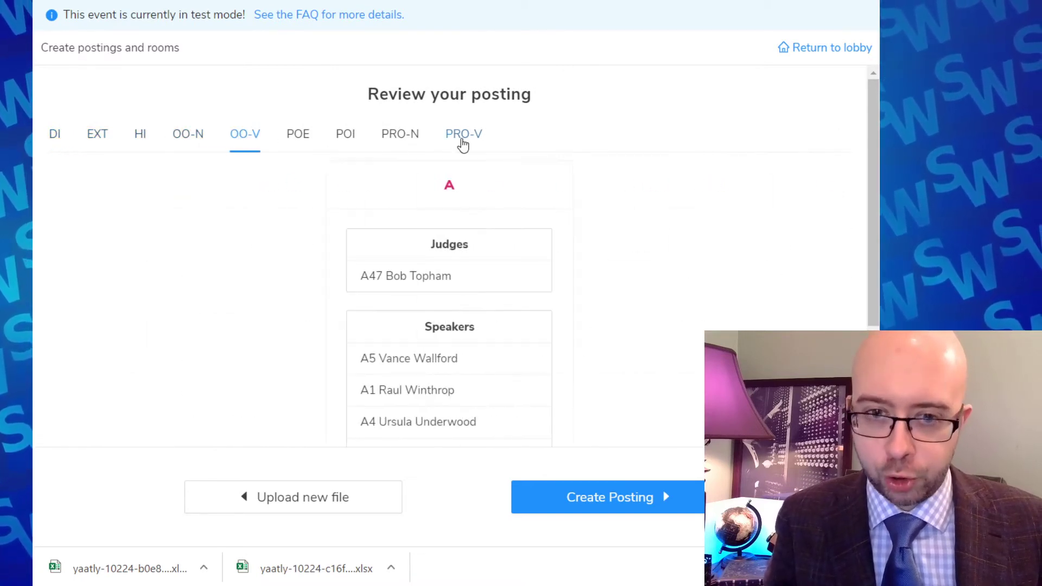
left_click(463, 137)
scroll(542, 299, "down", 5)
scroll(542, 296, "down", 1)
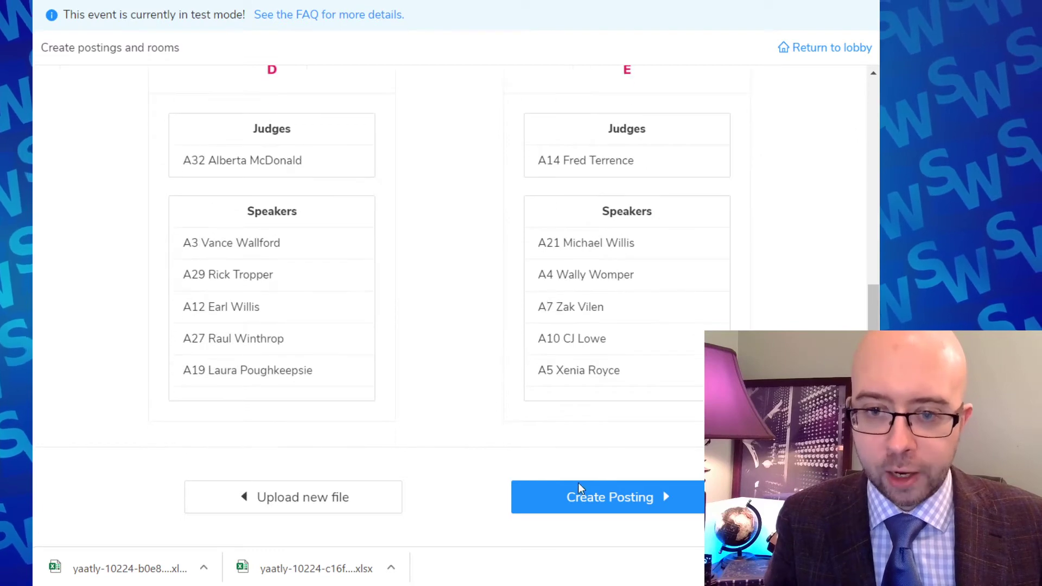
Step: Create the individual events posting with its rooms, and return to the lobby to look over the competition rooms
left_click(583, 499)
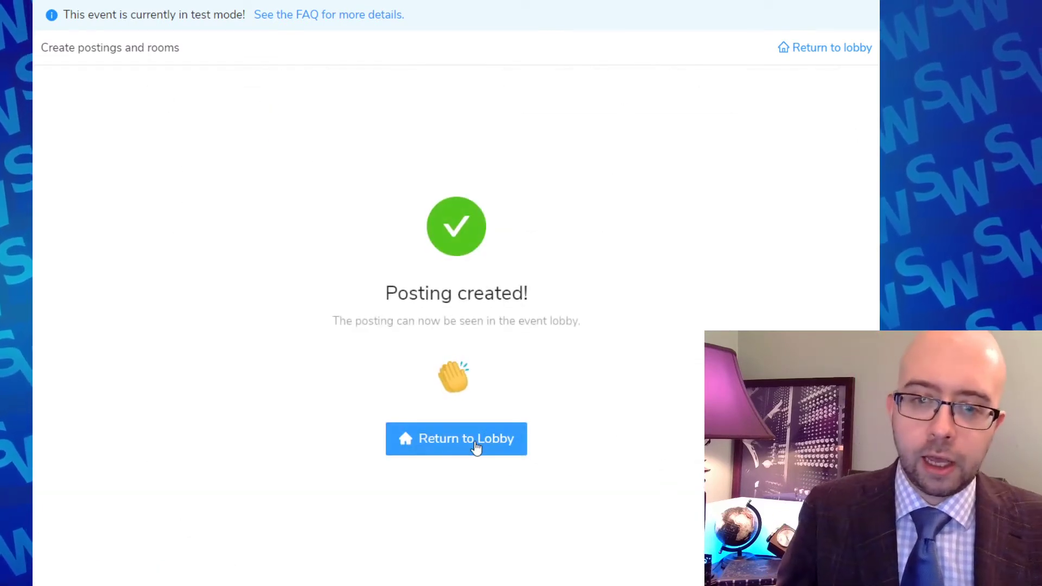
left_click(476, 446)
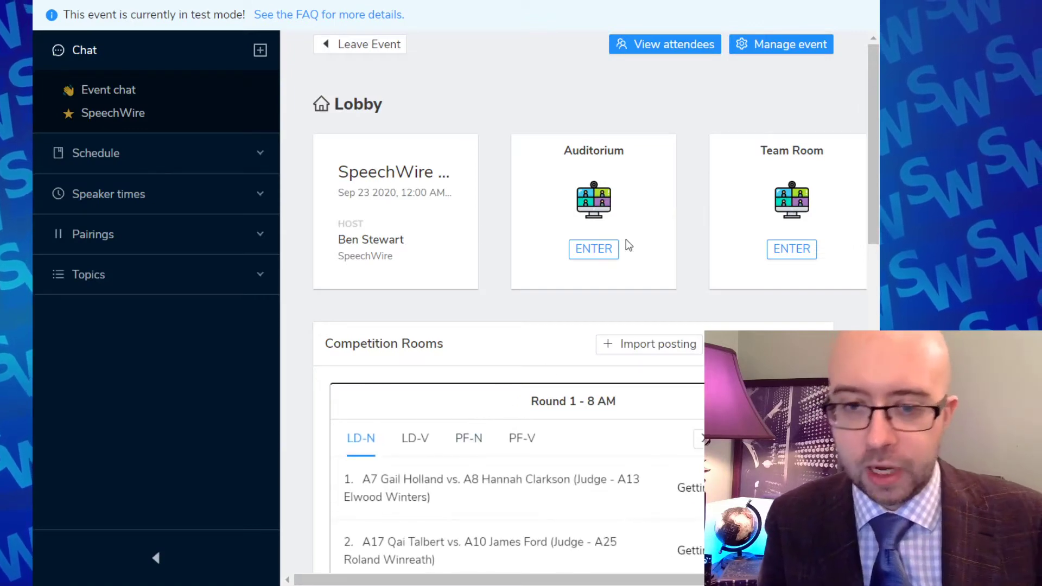
scroll(628, 245, "down", 9)
scroll(632, 242, "up", 8)
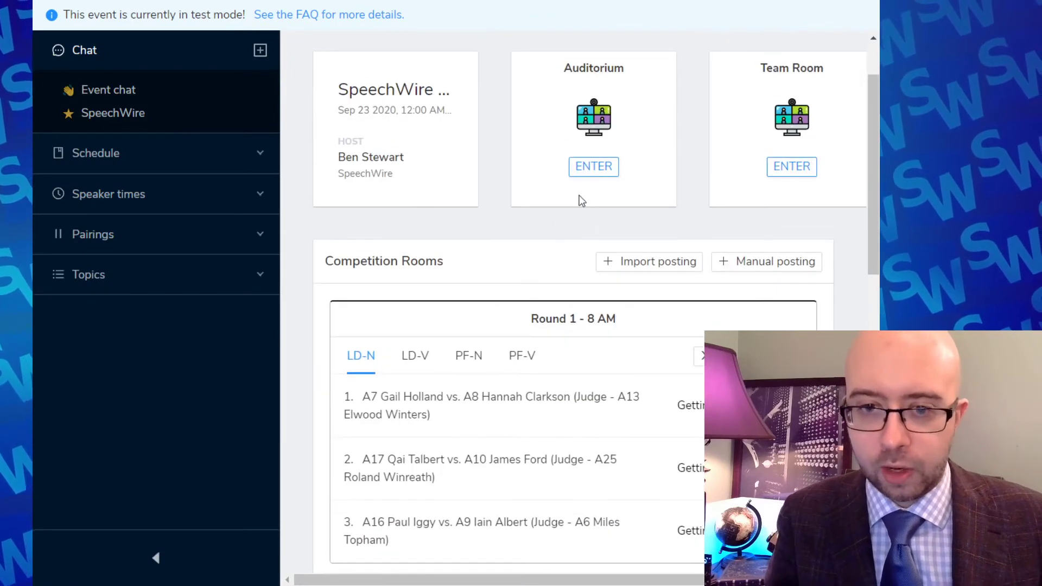
Step: Change the debate posting's banner to "DEBATE Round 1 - 8 AM" and save it
left_click(562, 317)
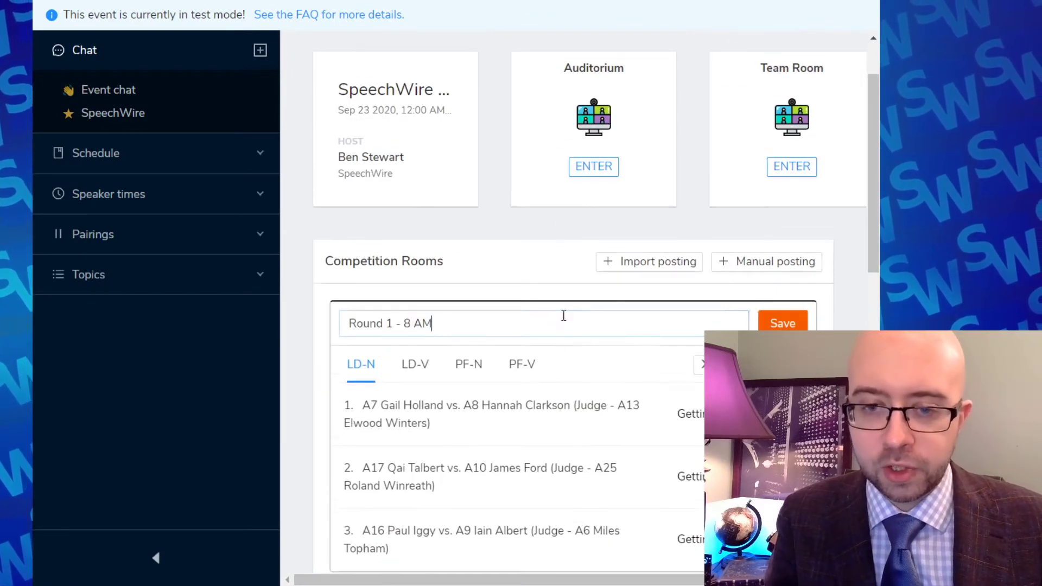
left_click(347, 323)
type("DEBATE")
key("Return")
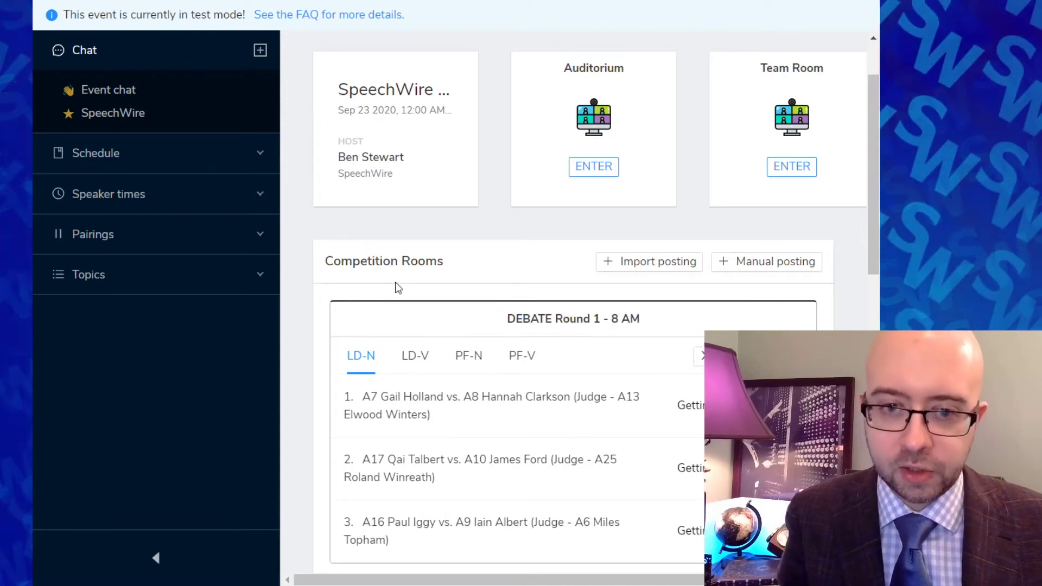
Step: Set the banner of the new speech posting to "SPEECH Round 1 - 8 AM" and save it
scroll(488, 241, "down", 10)
left_click(536, 132)
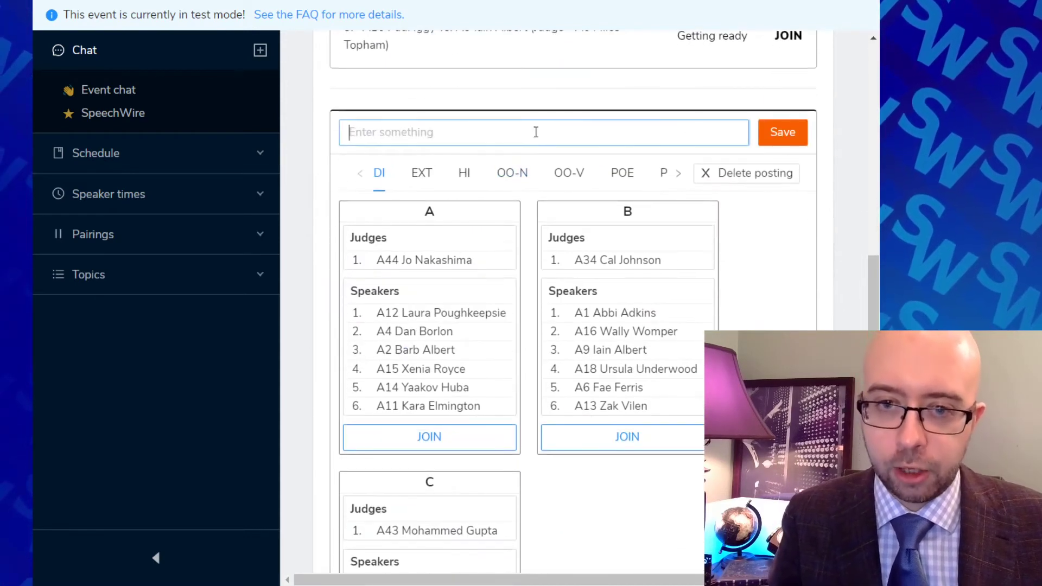
type("SPEECH Round")
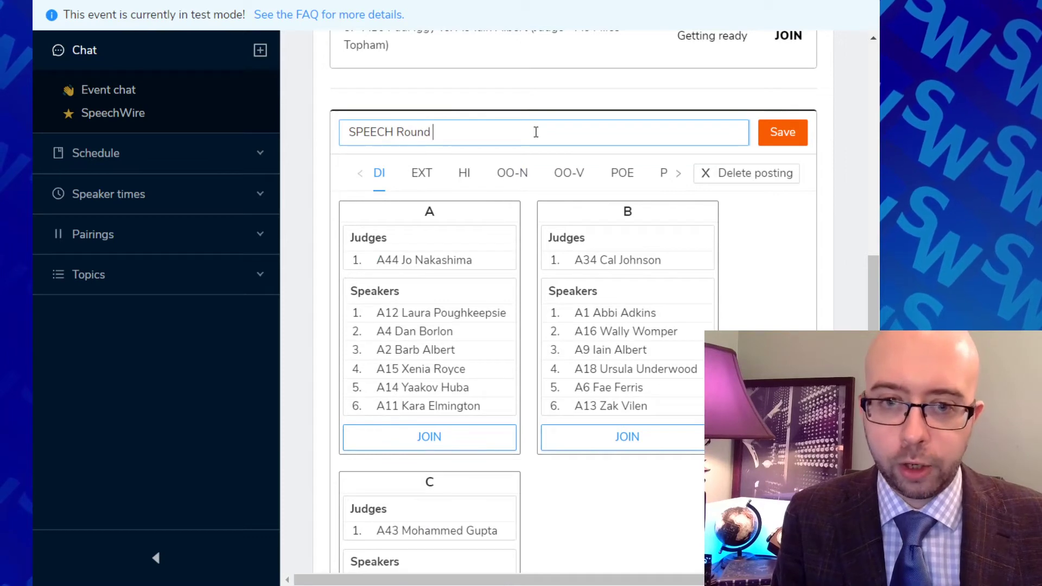
type(" 1 - 8 AM")
key("Return")
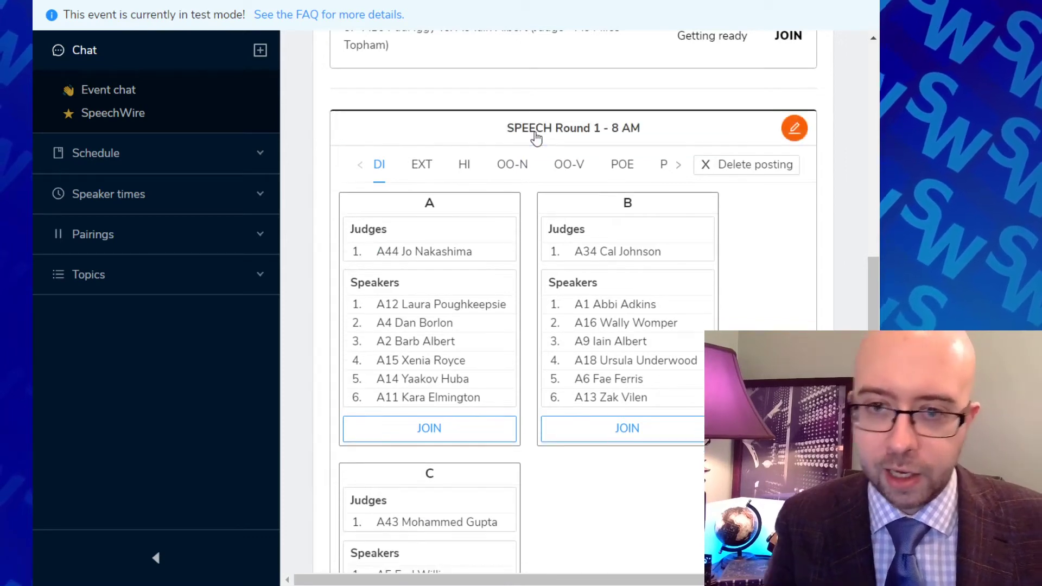
Step: Look through the speech posting's EXT, OO-N, OO-V, POE and POI rooms in the lobby
left_click(422, 166)
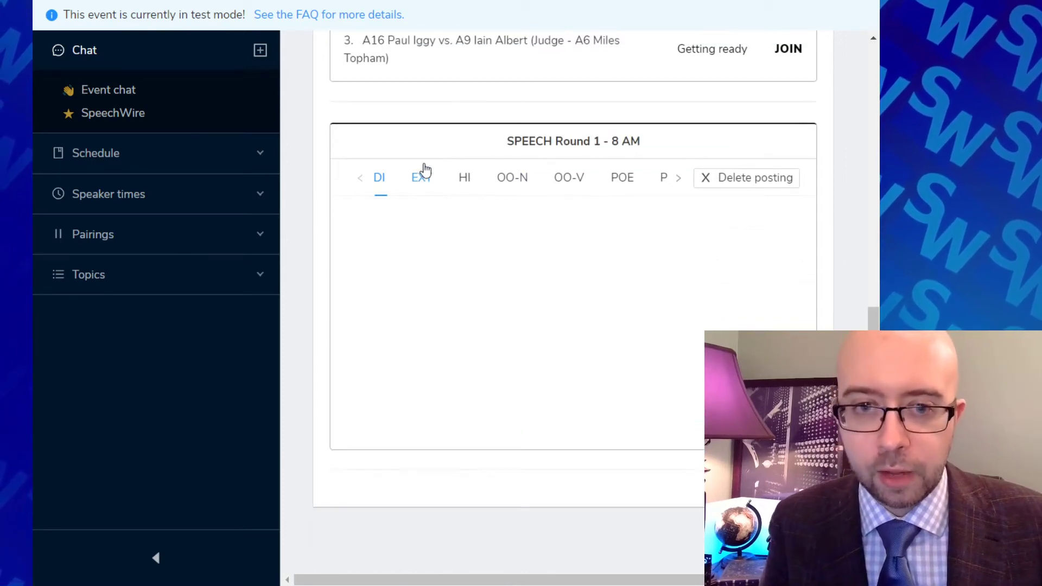
left_click(520, 185)
left_click(576, 187)
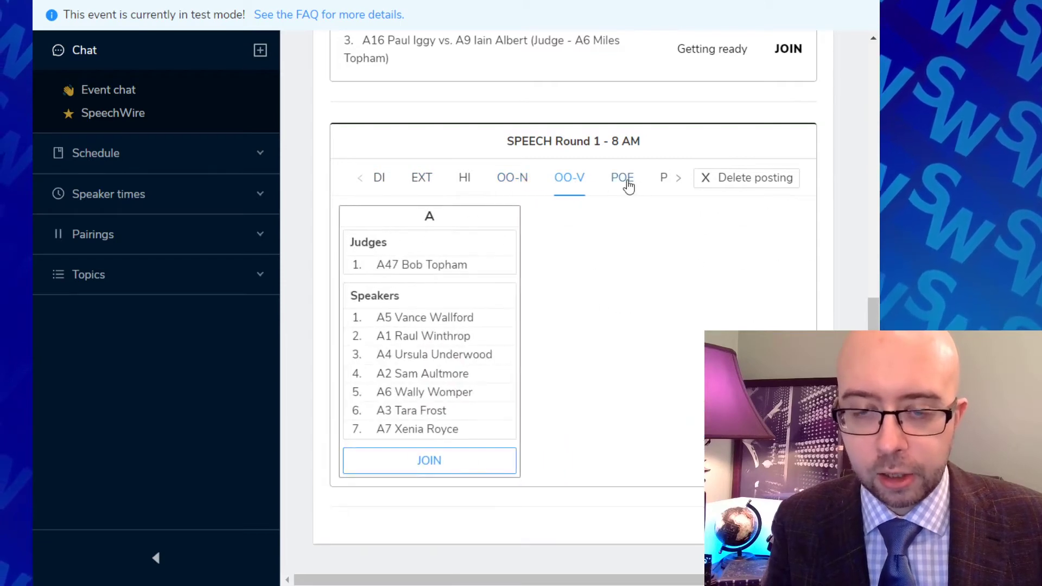
left_click(624, 180)
left_click(665, 184)
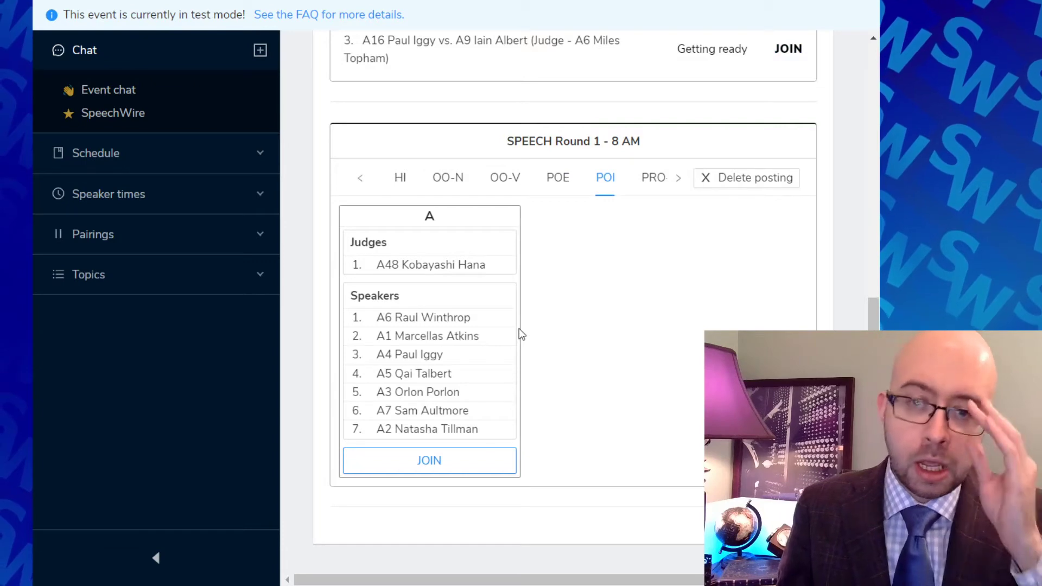
Step: Enter the third PF-V debate room in the role of the second team and dismiss the test mode and connection notices
scroll(538, 399, "up", 6)
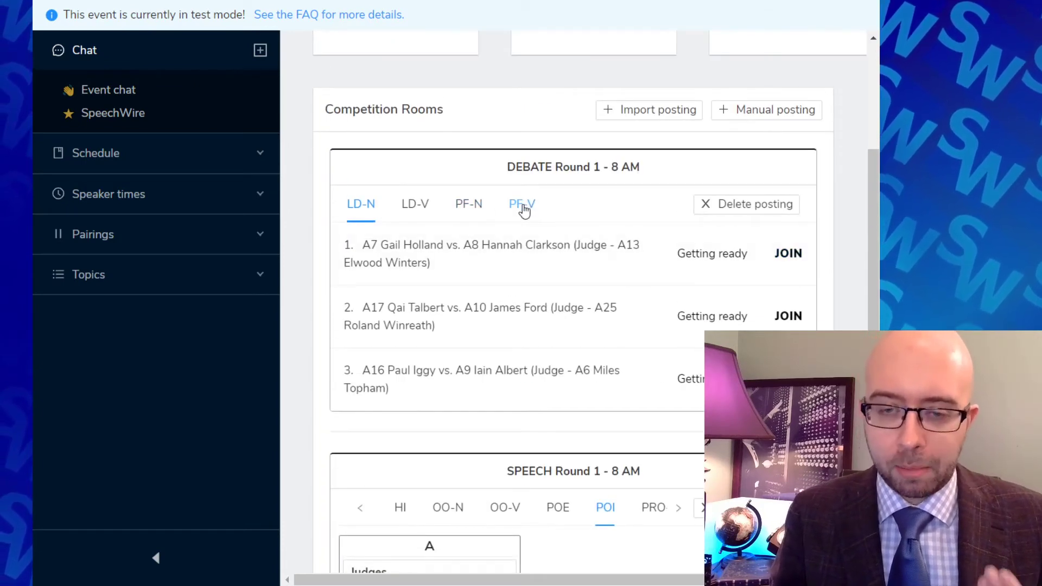
left_click(523, 209)
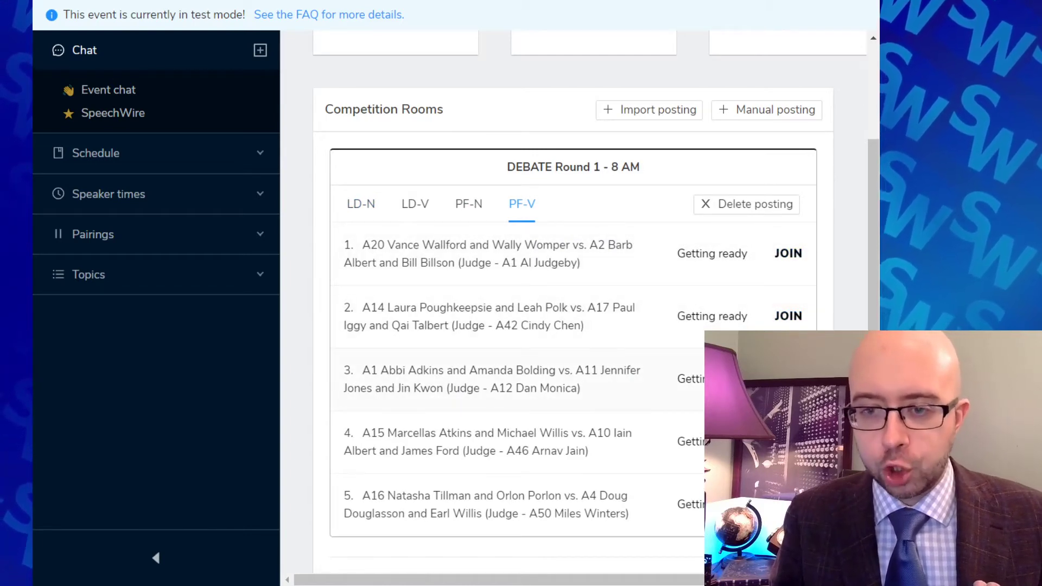
left_click(788, 378)
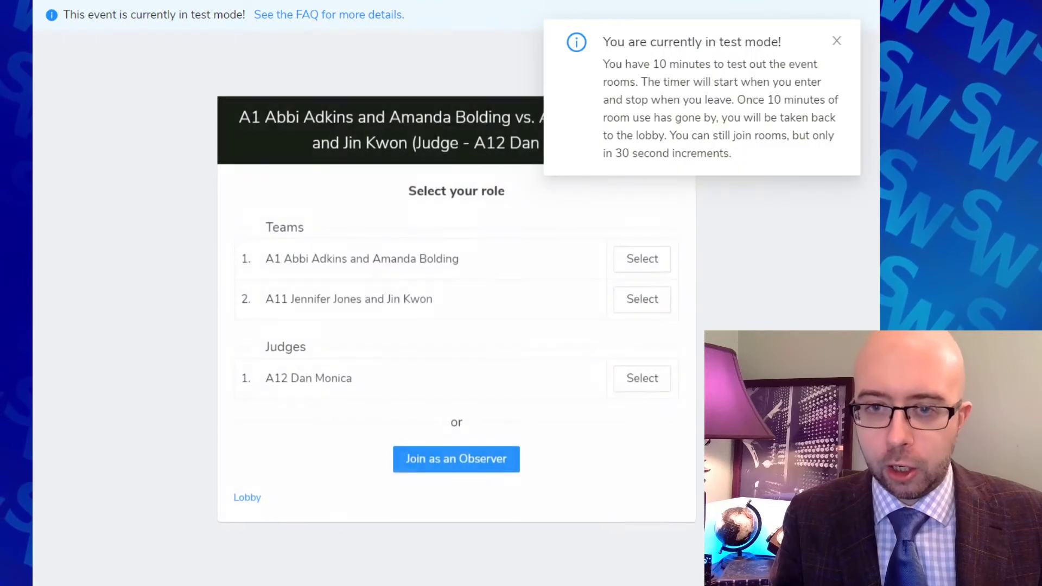
left_click(837, 41)
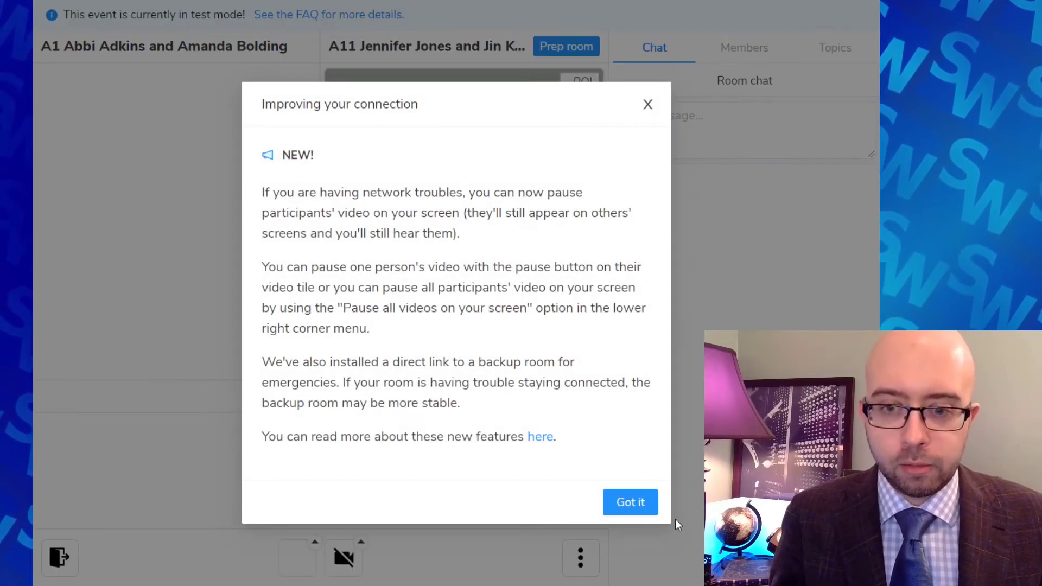
left_click(638, 504)
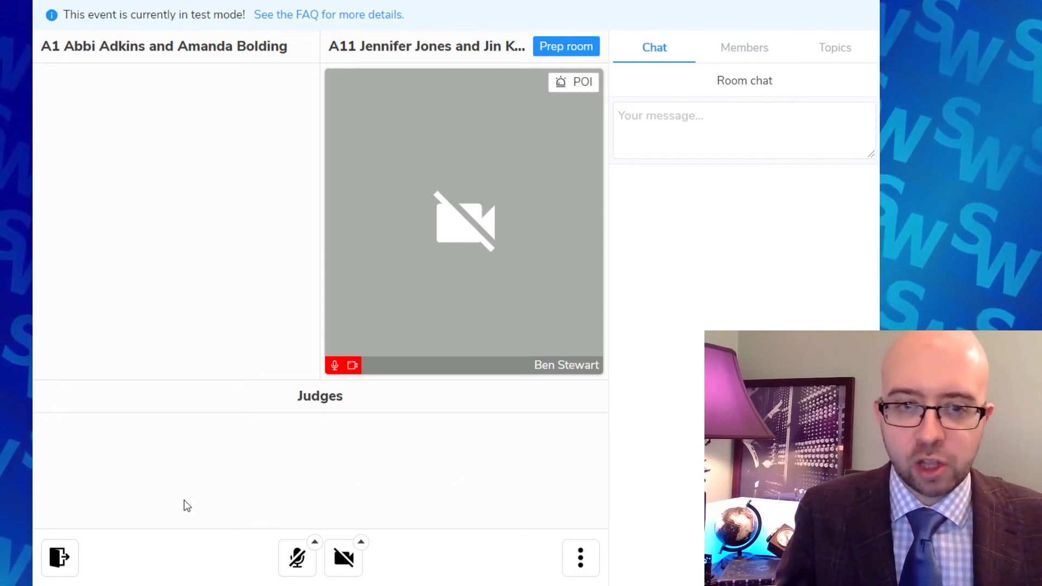
Step: Leave the debate room and go to the DI sections of the "SPEECH Round 1 - 8 AM" posting in the lobby
left_click(67, 562)
scroll(556, 429, "down", 8)
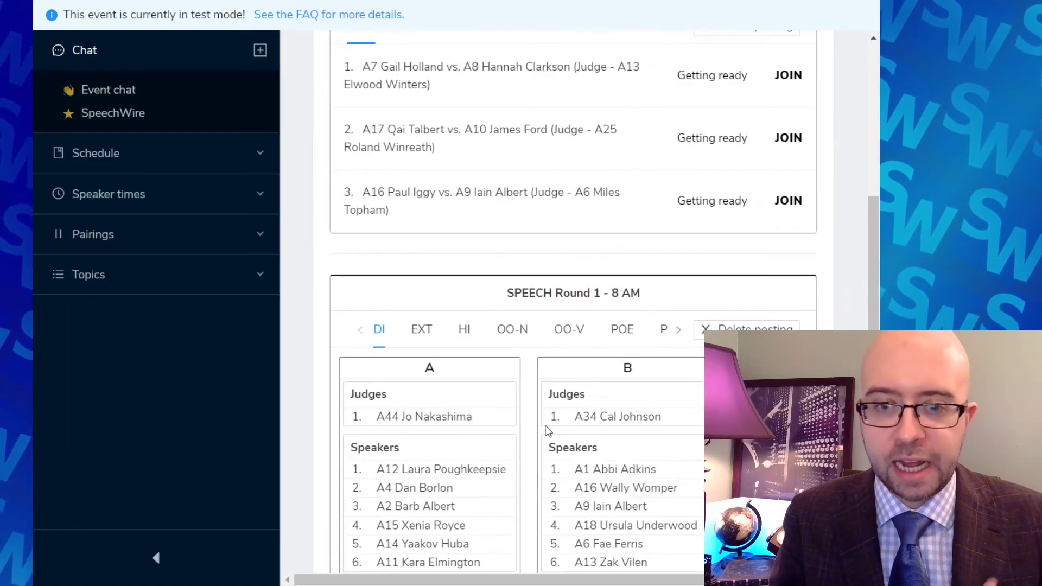
Step: Enter section A of OO-V in the "SPEECH Round 1 - 8 AM" posting in the role of its judge
scroll(545, 430, "down", 4)
scroll(545, 429, "up", 2)
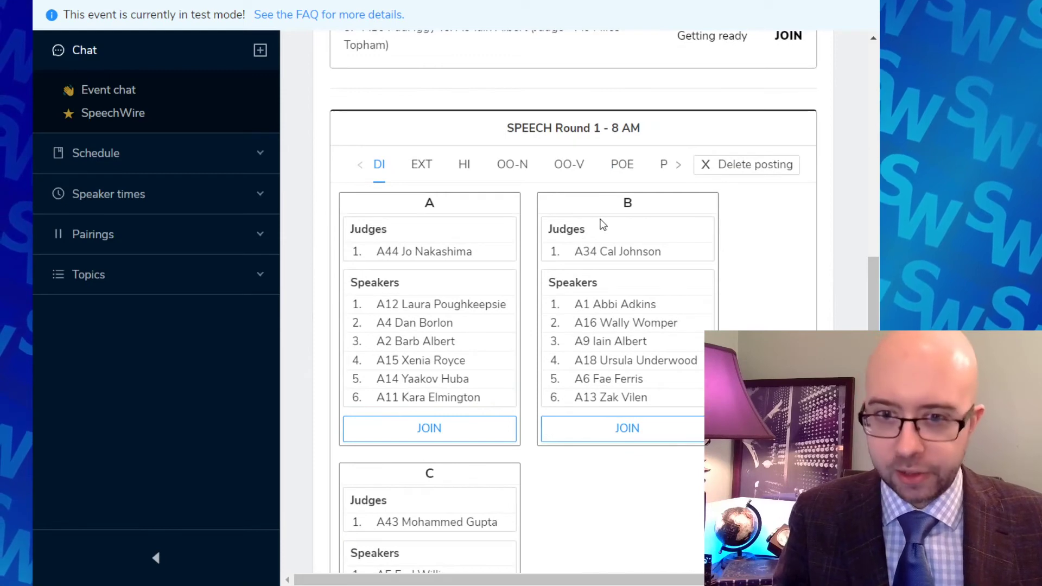
left_click(580, 169)
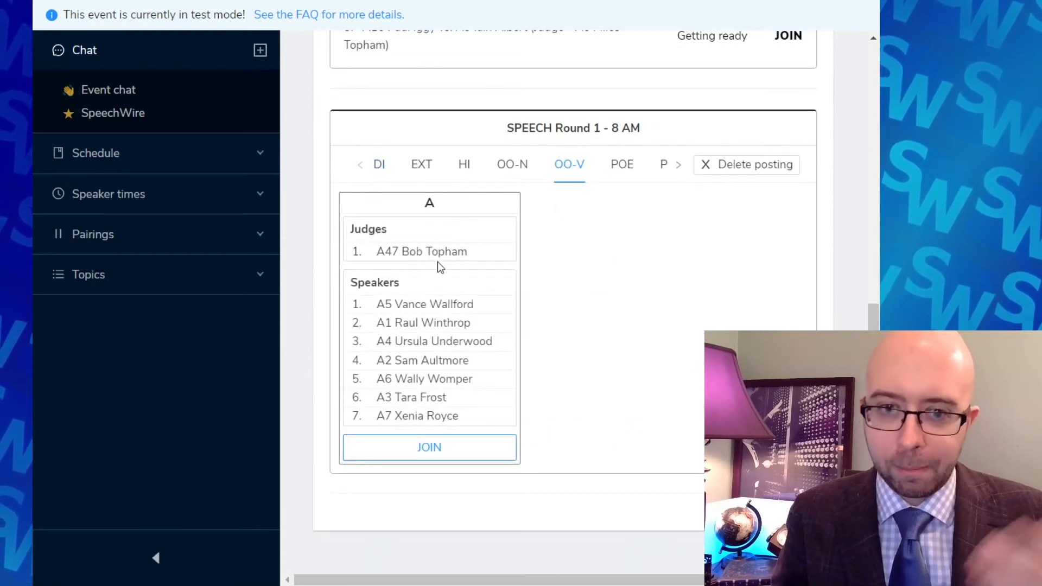
left_click(458, 453)
scroll(542, 391, "down", 2)
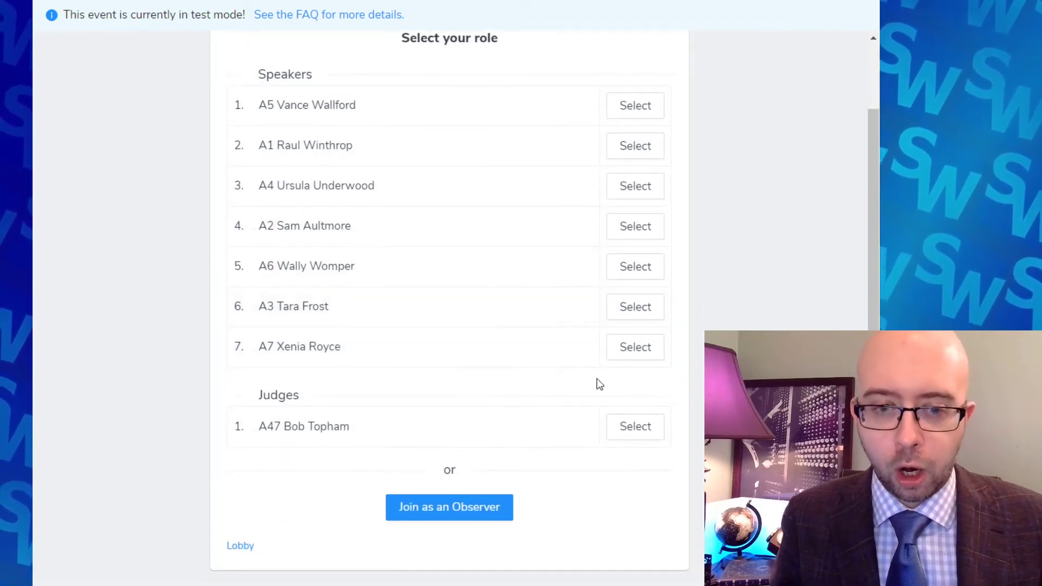
left_click(636, 428)
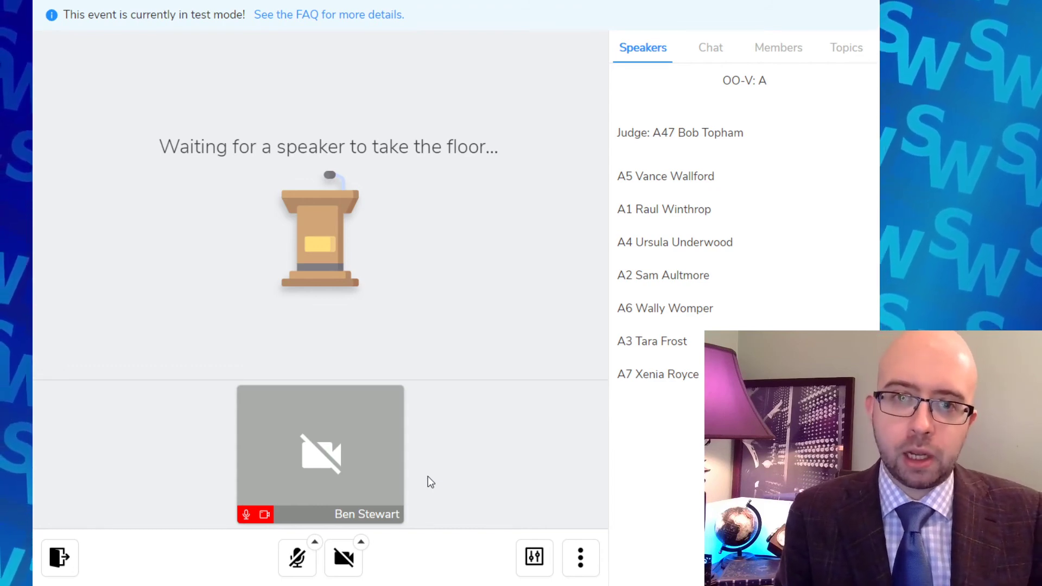
Step: Leave the OO-V speech room for the lobby, view the event management options and close them again
left_click(69, 565)
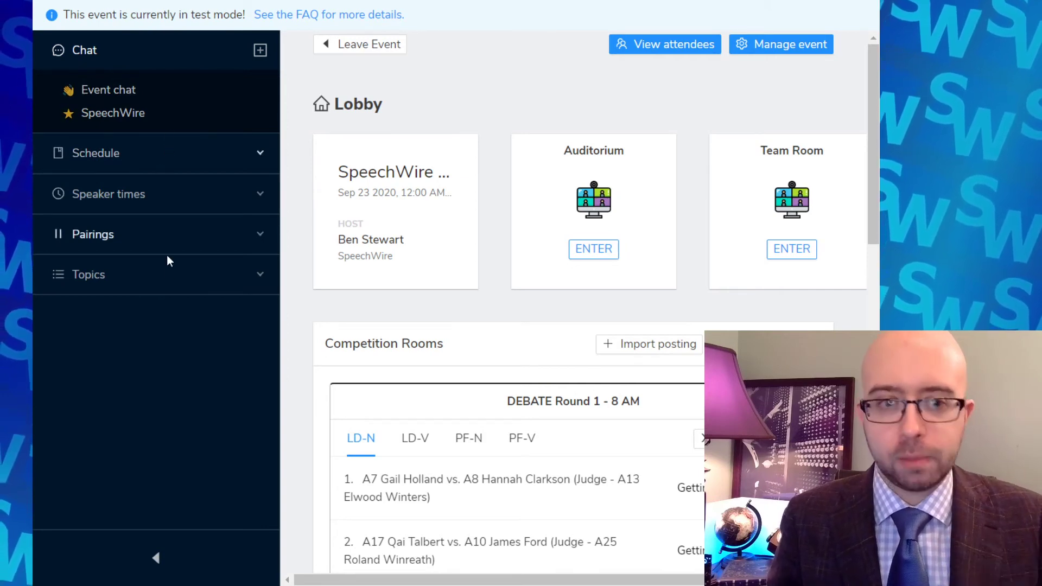
left_click(801, 46)
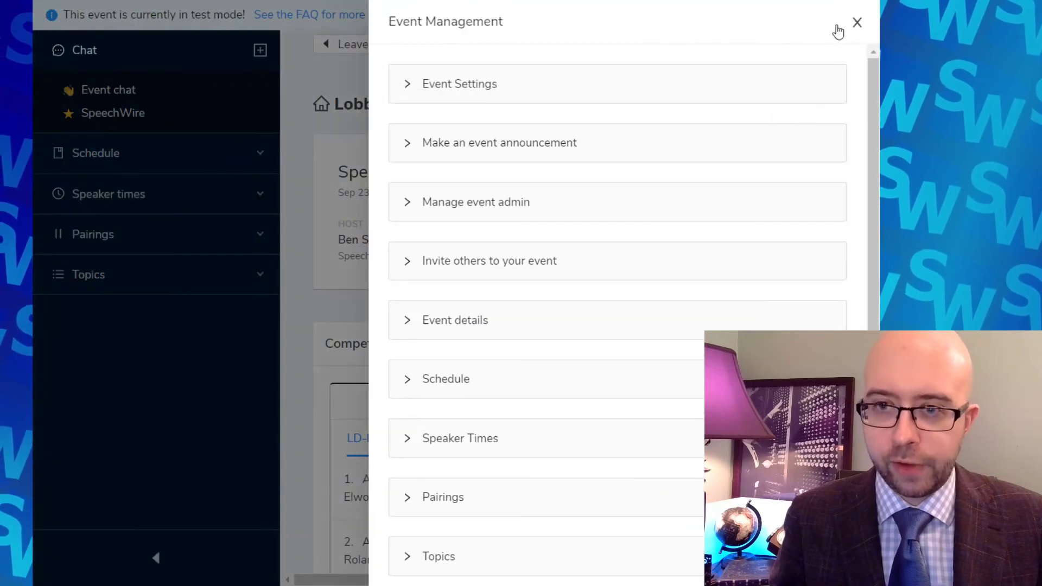
left_click(857, 23)
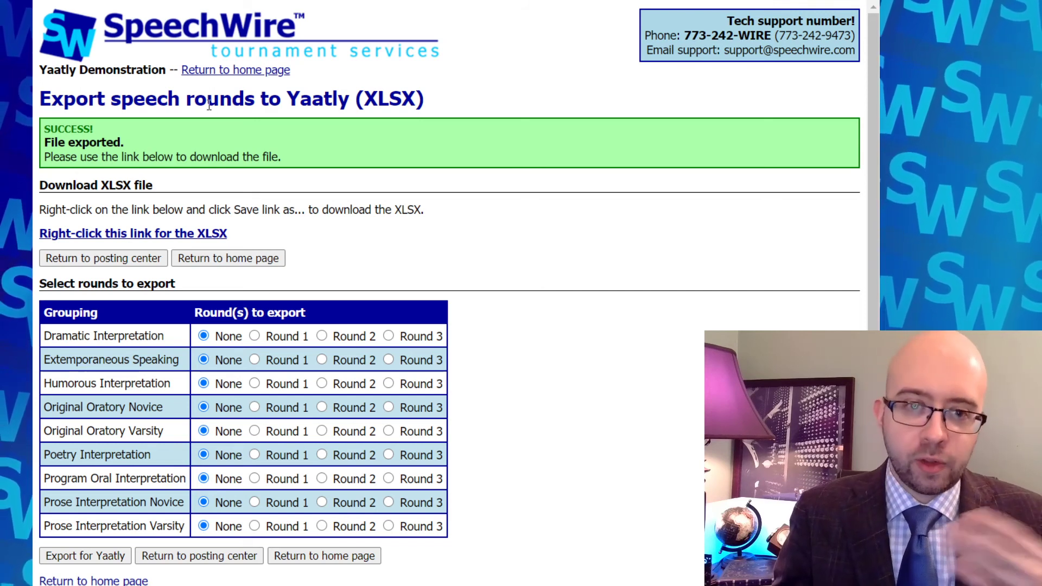
Step: Switch to SpeechWire and go through the posting center to the round list for releasing, posting and blasting rounds
left_click(236, 71)
left_click(249, 382)
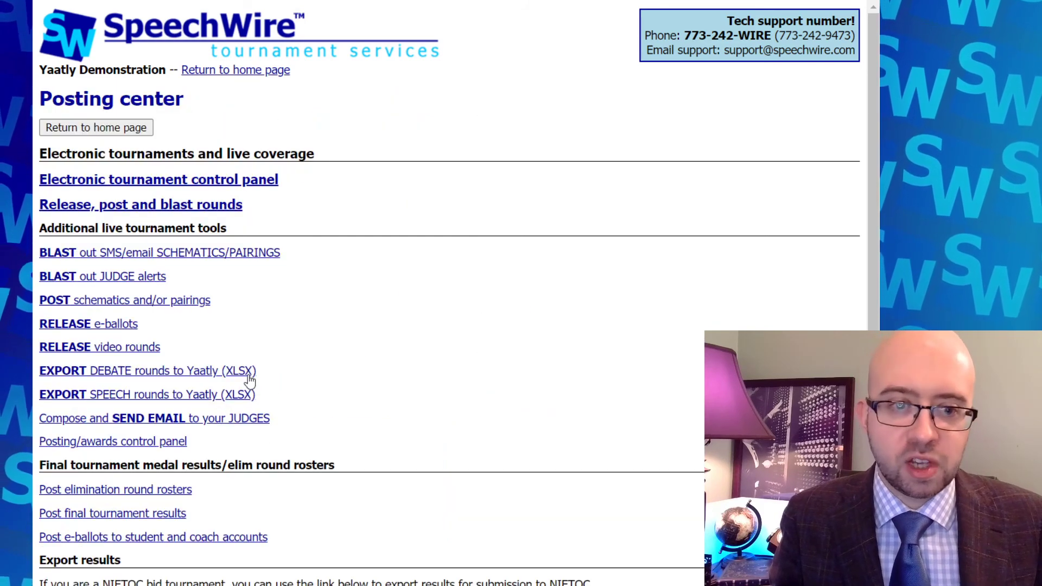
left_click(154, 214)
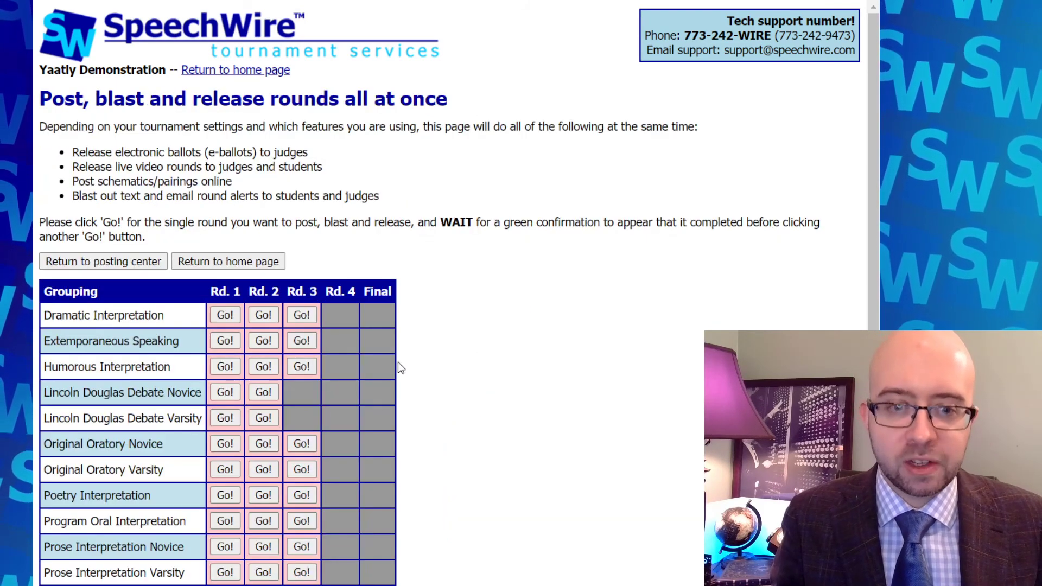
scroll(399, 363, "down", 3)
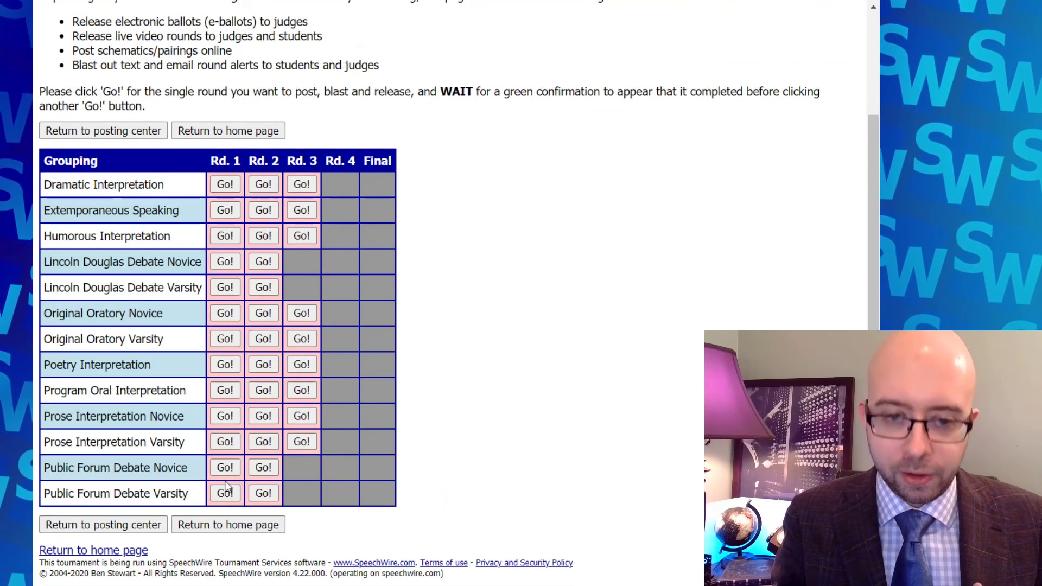